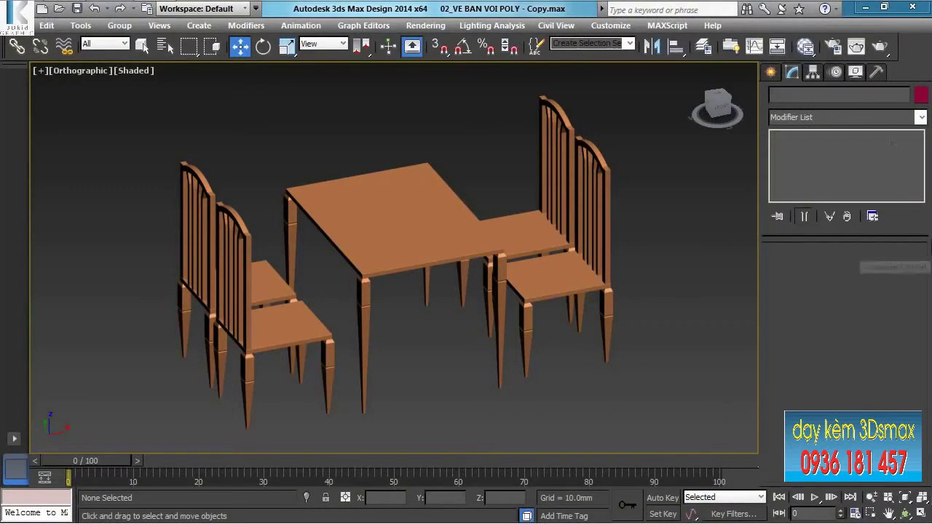
Draw a ChamferBox cushion covering the seat of the near chair on the table's right side, using AutoGrid
{"action": "left_click", "coordinate": [770, 72]}
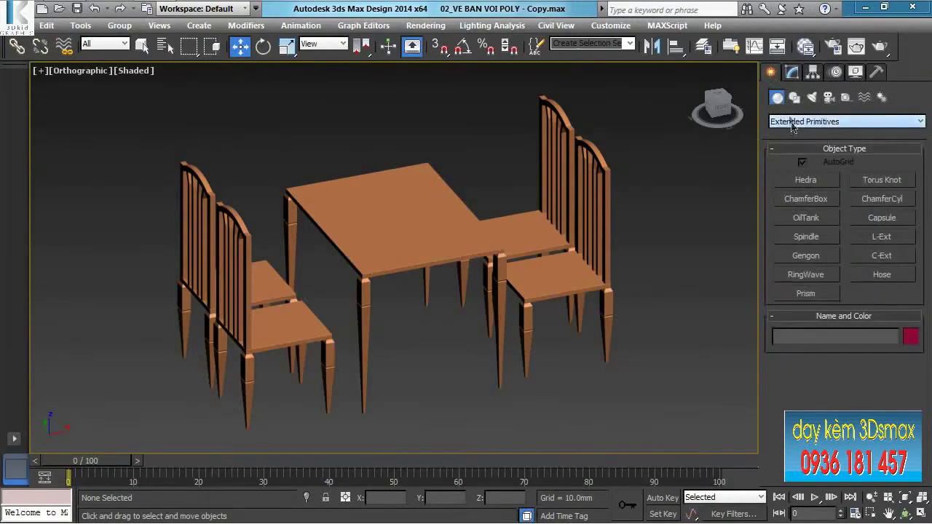
{"action": "left_click", "coordinate": [792, 122]}
{"action": "left_click", "coordinate": [802, 145]}
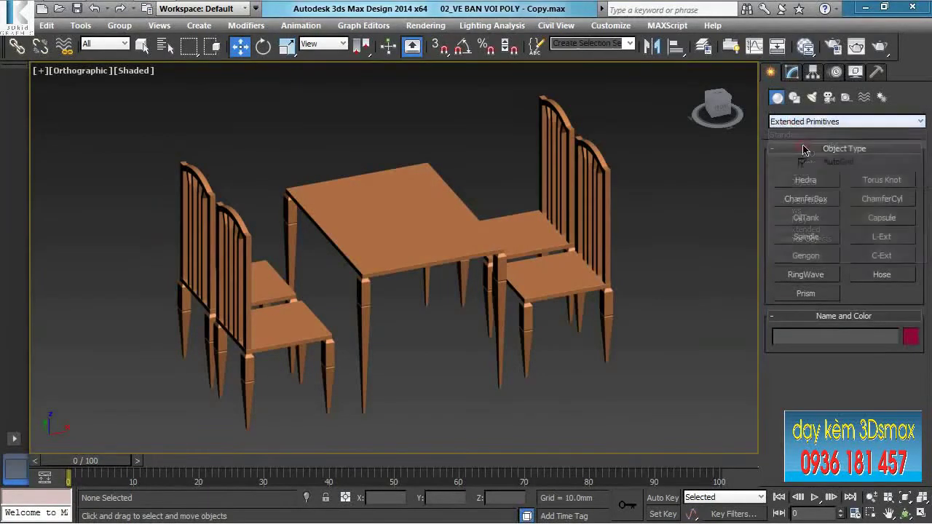
{"action": "left_click", "coordinate": [805, 199]}
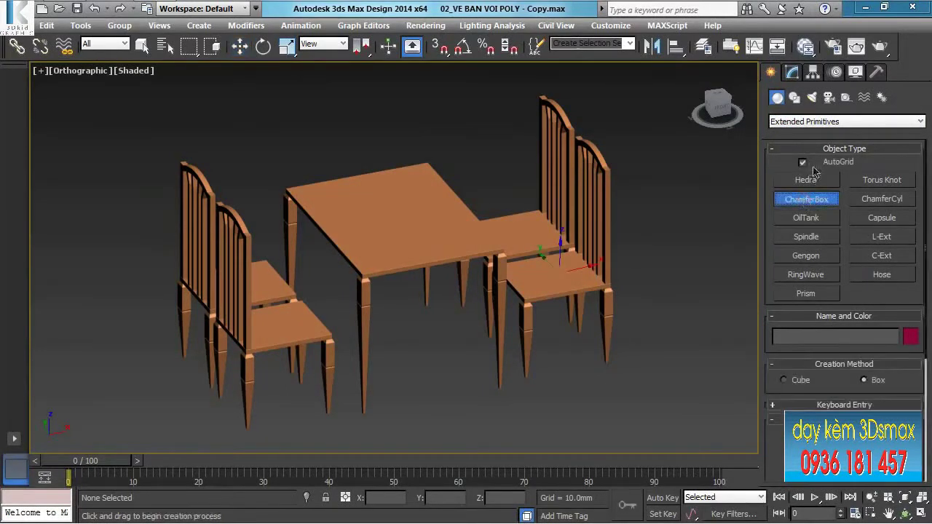
{"action": "mouse_move", "coordinate": [522, 308]}
{"action": "middle_mouse_down"}
{"action": "mouse_move", "coordinate": [523, 320]}
{"action": "mouse_move", "coordinate": [519, 302]}
{"action": "middle_mouse_up"}
{"action": "scroll", "coordinate": [546, 295], "scroll_direction": "up", "scroll_amount": 2}
{"action": "scroll", "coordinate": [544, 304], "scroll_direction": "down", "scroll_amount": 4}
{"action": "scroll", "coordinate": [548, 309], "scroll_direction": "up", "scroll_amount": 8}
{"action": "scroll", "coordinate": [534, 302], "scroll_direction": "down", "scroll_amount": 4}
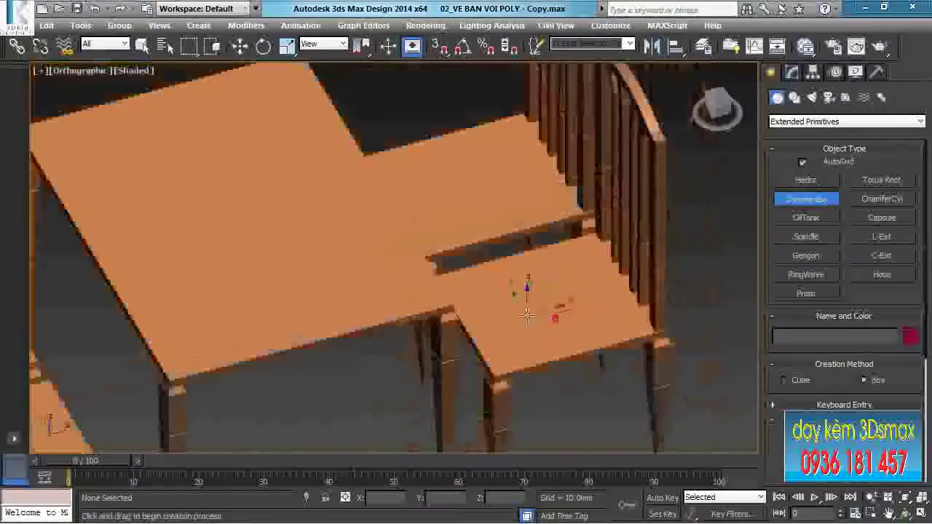
{"action": "scroll", "coordinate": [415, 245], "scroll_direction": "up", "scroll_amount": 4}
{"action": "scroll", "coordinate": [409, 262], "scroll_direction": "up", "scroll_amount": 2}
{"action": "scroll", "coordinate": [409, 266], "scroll_direction": "down", "scroll_amount": 3}
{"action": "left_click_drag", "start_coordinate": [264, 166], "coordinate": [682, 296]}
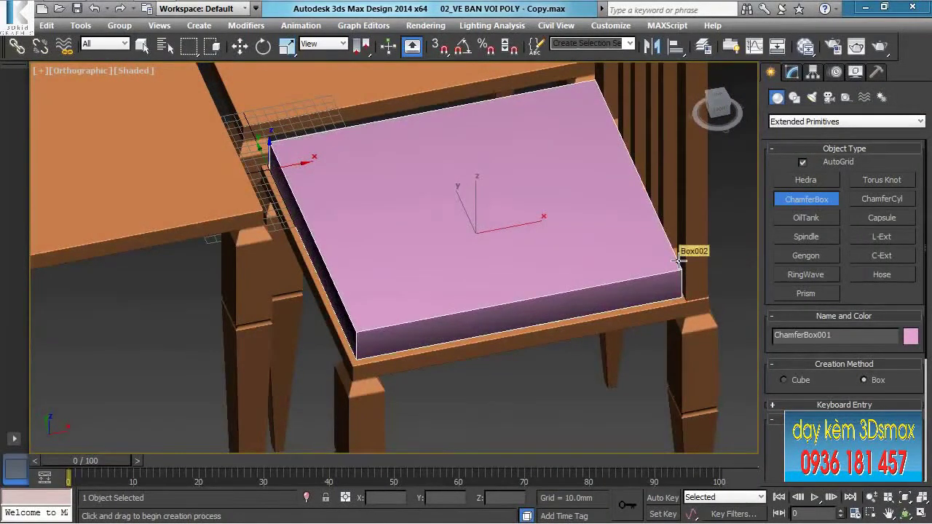
{"action": "left_click", "coordinate": [678, 259]}
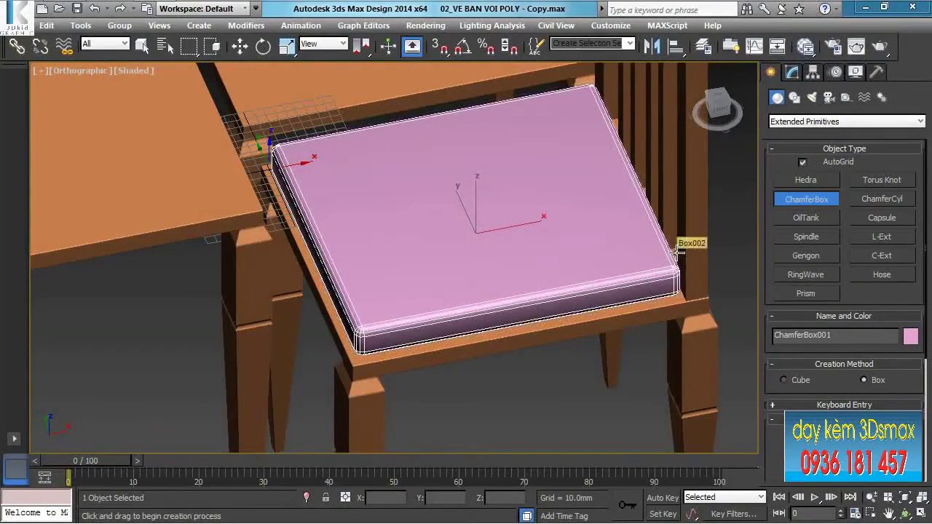
{"action": "left_click", "coordinate": [677, 252]}
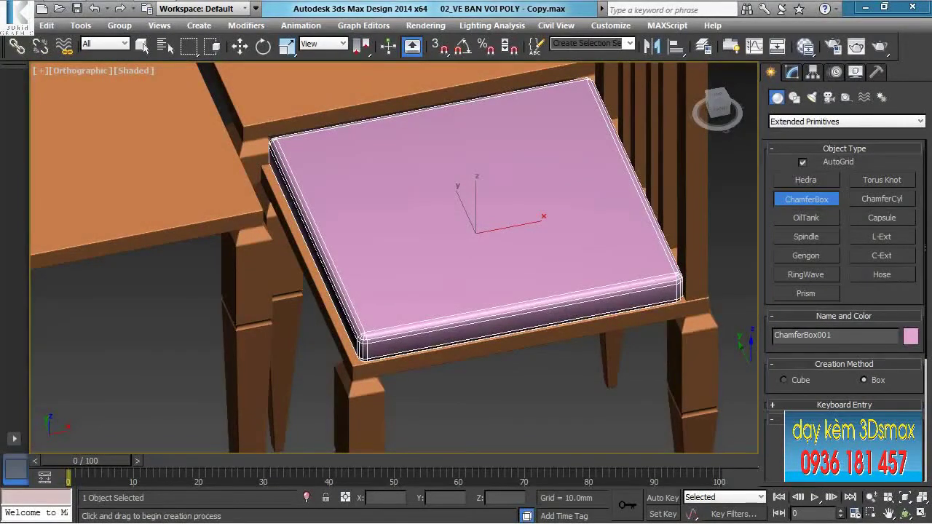
Set the cushion's length to 320 mm, width to 340 mm, height to 40 mm and fillet to 10 mm
{"action": "left_click_drag", "start_coordinate": [878, 486], "coordinate": [879, 483]}
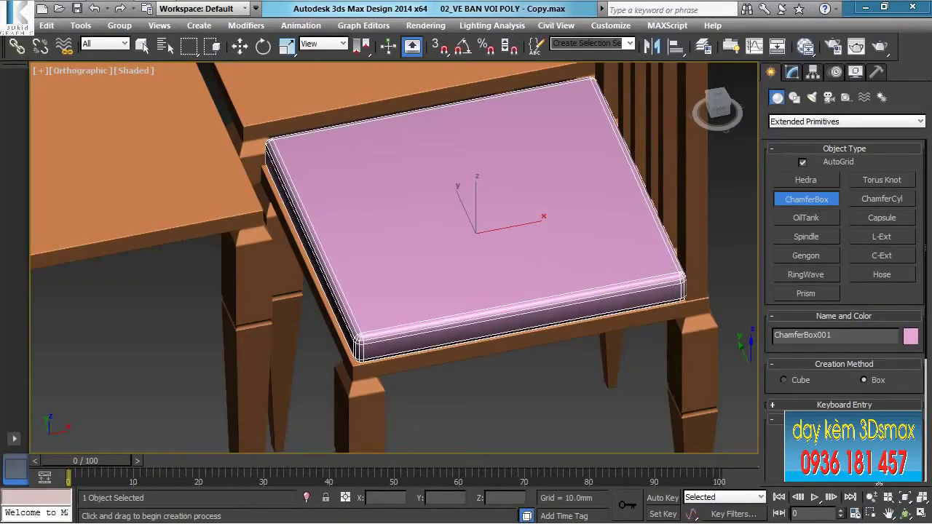
{"action": "mouse_move", "coordinate": [456, 281]}
{"action": "middle_mouse_down"}
{"action": "mouse_move", "coordinate": [438, 262]}
{"action": "mouse_move", "coordinate": [460, 271]}
{"action": "middle_mouse_up"}
{"action": "scroll", "coordinate": [444, 265], "scroll_direction": "down", "scroll_amount": 2}
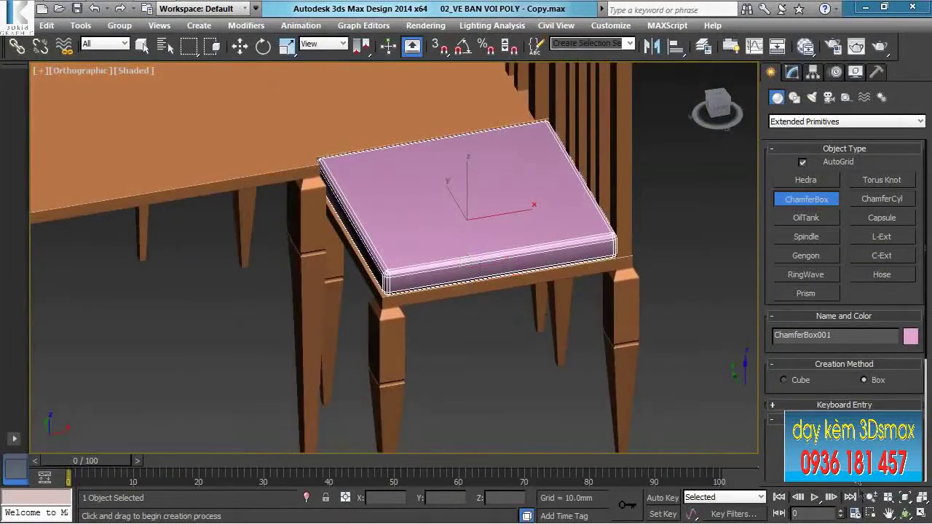
{"action": "scroll", "coordinate": [823, 382], "scroll_direction": "down", "scroll_amount": 5}
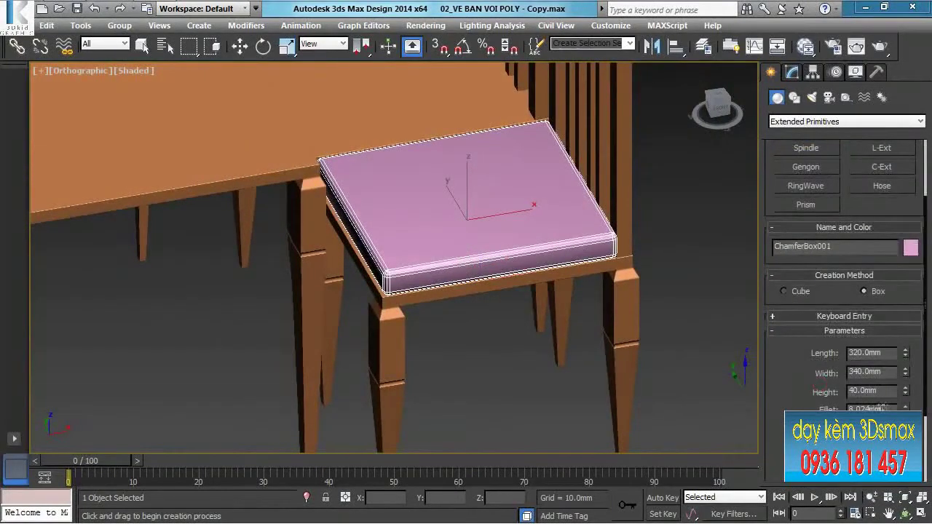
{"action": "double_click", "coordinate": [888, 408]}
{"action": "type", "text": "10"}
{"action": "key", "text": "Return"}
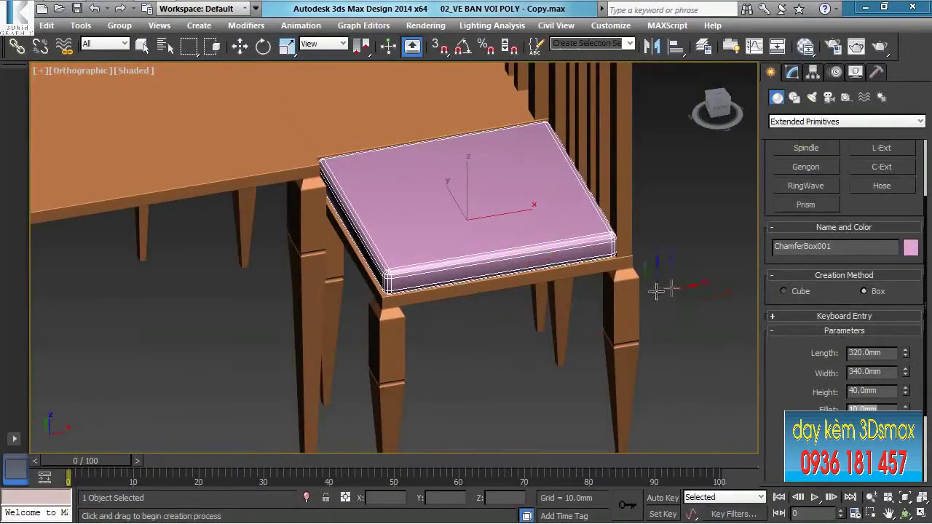
Move the cushion about -3.1 mm along the X axis to line it up with the seat
{"action": "key", "text": "w"}
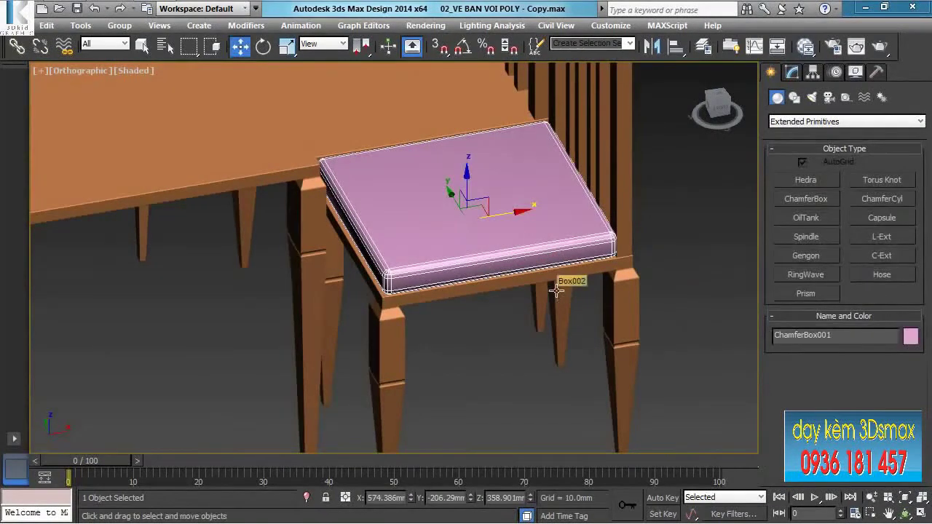
{"action": "scroll", "coordinate": [556, 290], "scroll_direction": "up", "scroll_amount": 6}
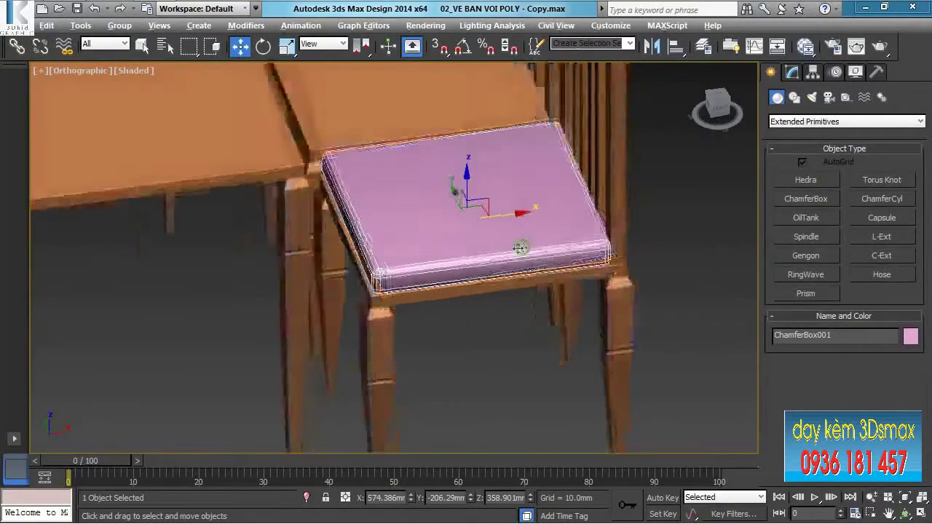
{"action": "middle_click_drag", "start_coordinate": [513, 247], "coordinate": [508, 250], "text": "alt"}
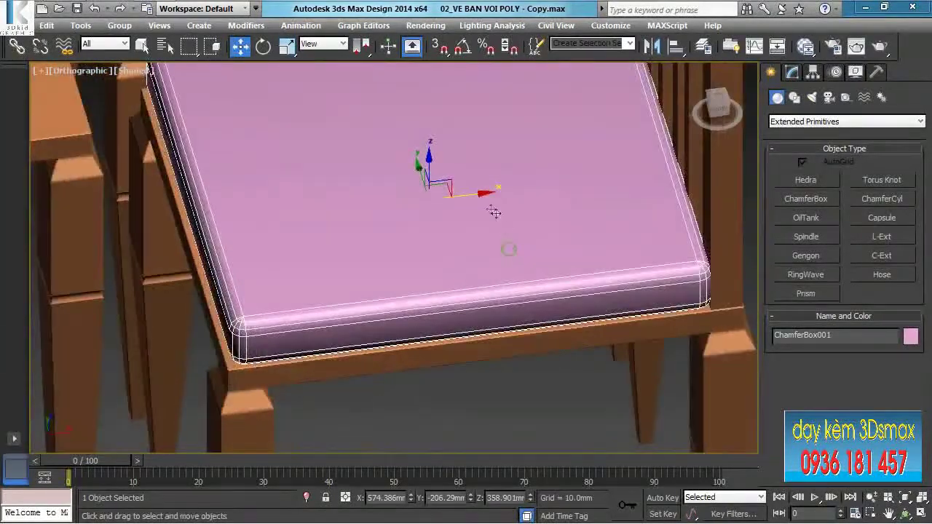
{"action": "left_click_drag", "start_coordinate": [483, 194], "coordinate": [477, 193]}
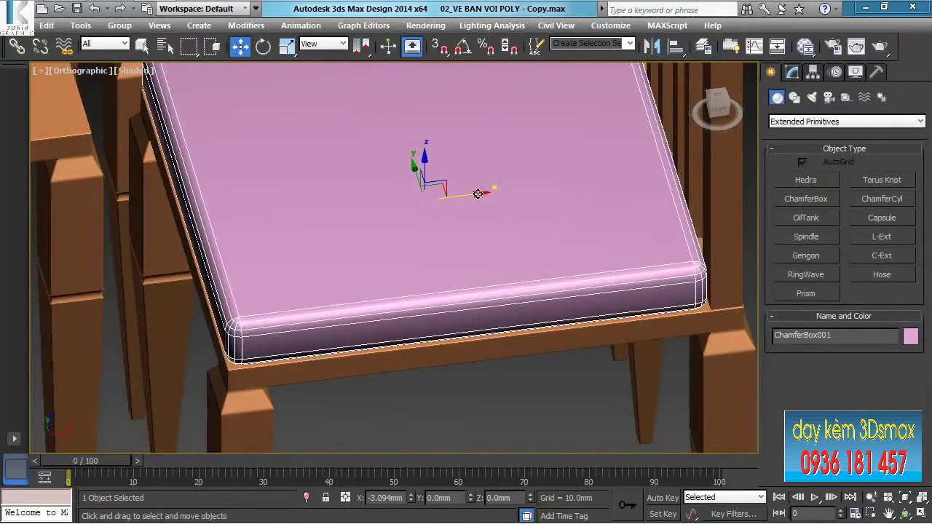
Convert the cushion to an Editable Poly
{"action": "right_click", "coordinate": [477, 193]}
{"action": "mouse_move", "coordinate": [518, 329]}
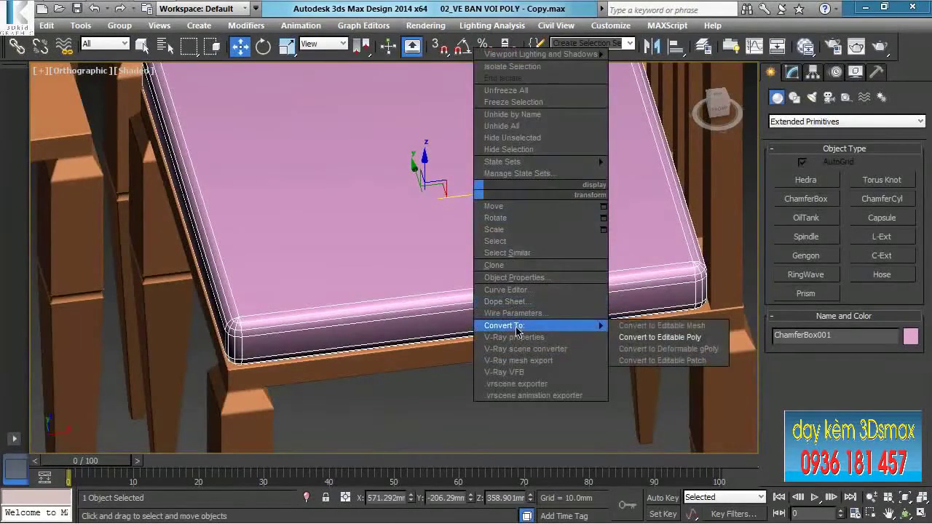
{"action": "left_click", "coordinate": [659, 337]}
Select all polygons of the cushion and Tessellate them once
{"action": "middle_click_drag", "start_coordinate": [485, 291], "coordinate": [495, 250], "text": "alt"}
{"action": "scroll", "coordinate": [514, 256], "scroll_direction": "down", "scroll_amount": 2}
{"action": "scroll", "coordinate": [466, 263], "scroll_direction": "up", "scroll_amount": 2}
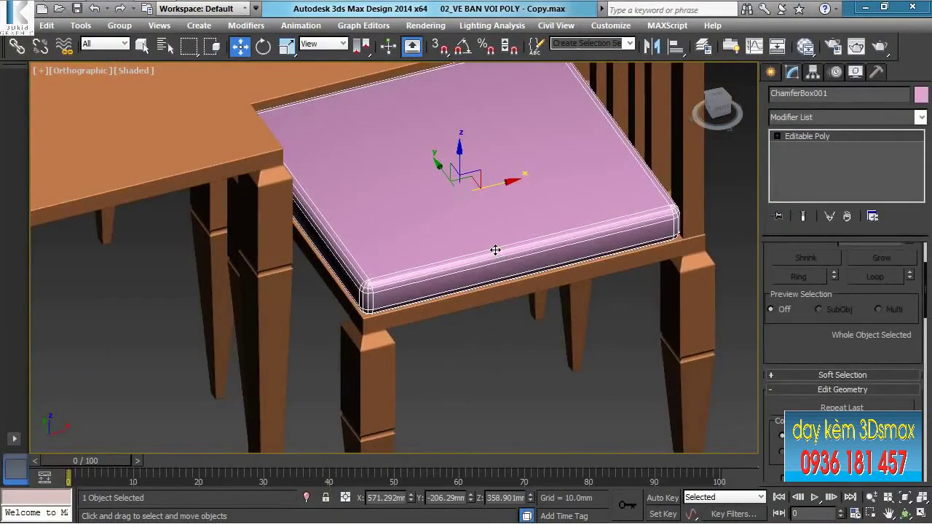
{"action": "key", "text": "4"}
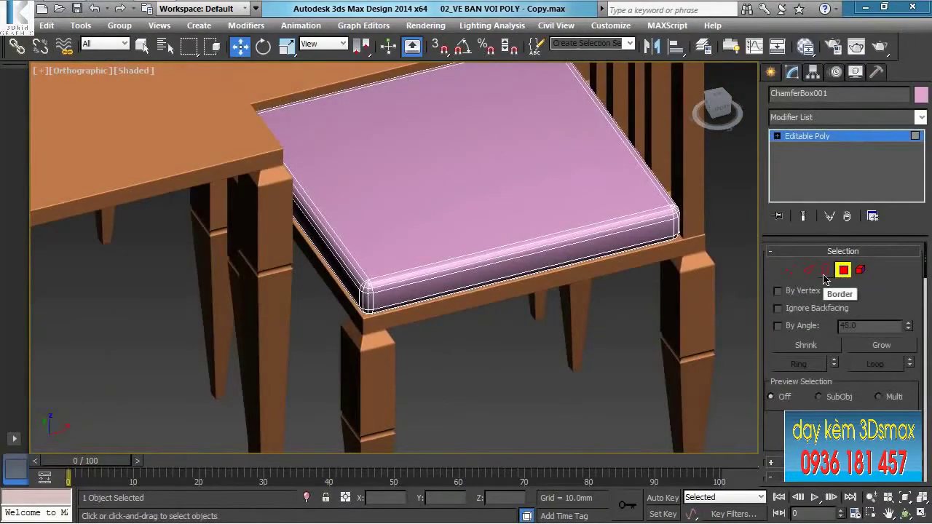
{"action": "key", "text": "ctrl+a"}
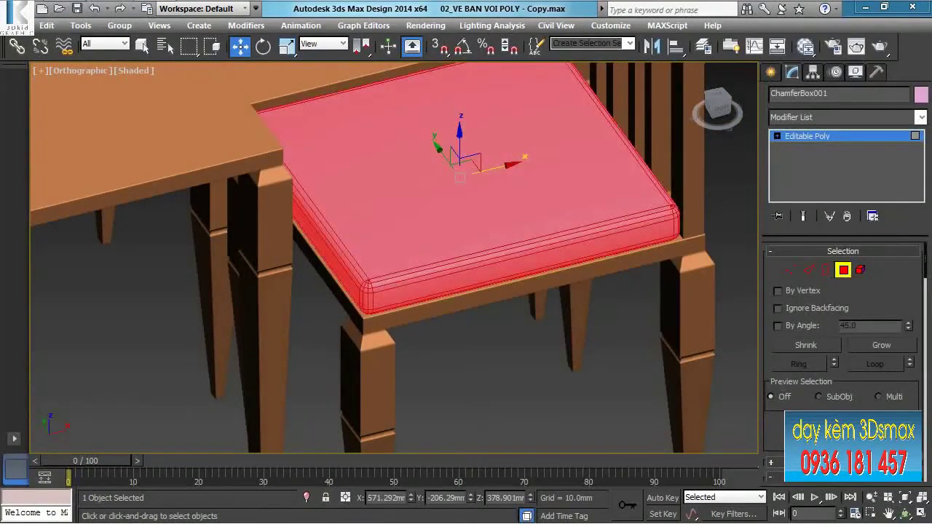
{"action": "scroll", "coordinate": [801, 325], "scroll_direction": "down", "scroll_amount": 5}
{"action": "left_click_drag", "start_coordinate": [769, 404], "coordinate": [766, 166]}
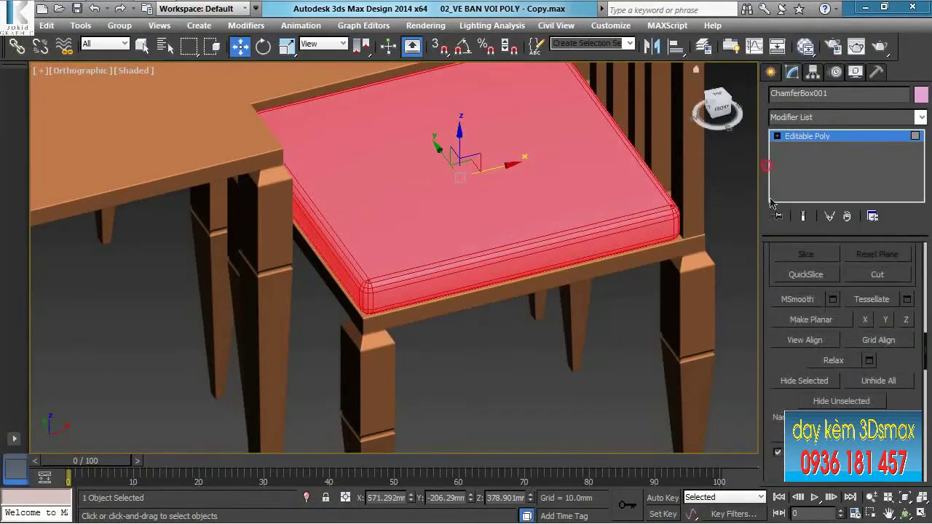
{"action": "left_click", "coordinate": [907, 299]}
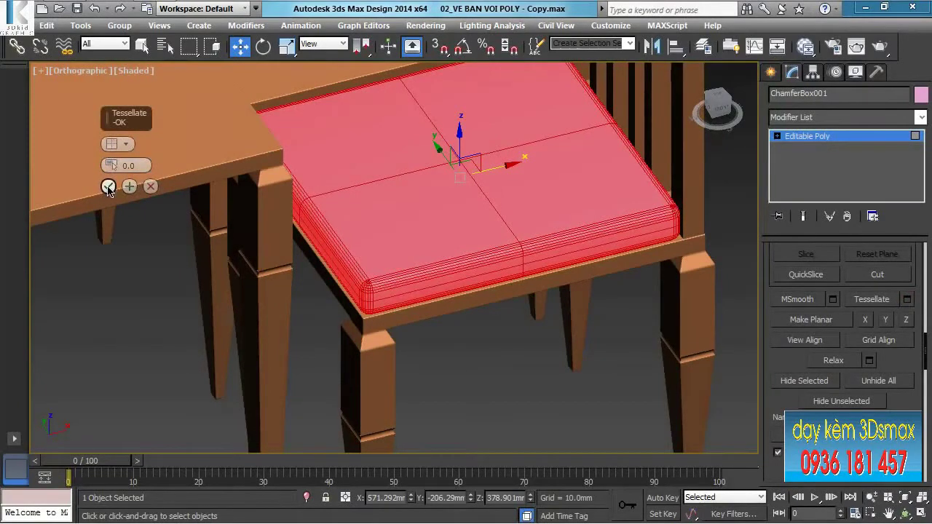
{"action": "left_click", "coordinate": [107, 187]}
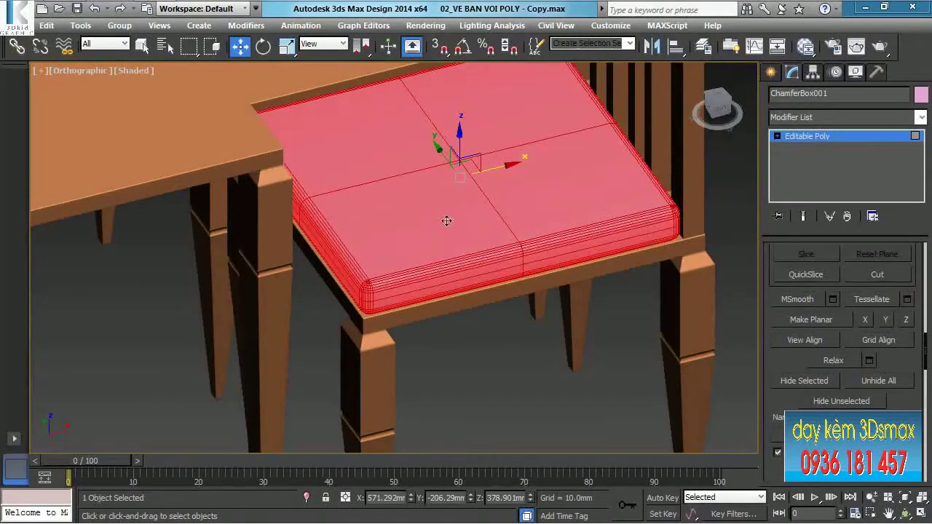
Select the four large polygons on the cushion's top face and Tessellate them five times into a dense grid
{"action": "middle_click_drag", "start_coordinate": [529, 287], "coordinate": [557, 341]}
{"action": "left_click", "coordinate": [447, 293]}
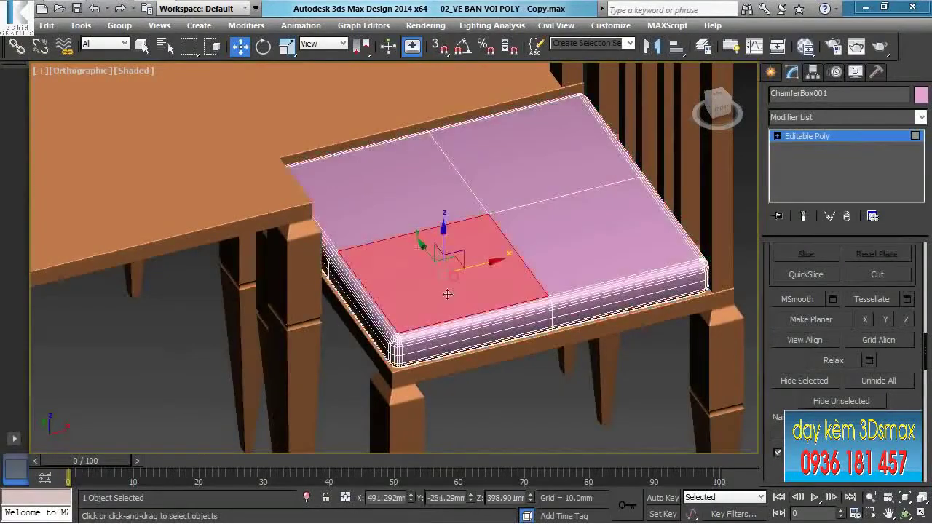
{"action": "left_click", "coordinate": [390, 202], "text": "ctrl"}
{"action": "left_click", "coordinate": [500, 164], "text": "ctrl"}
{"action": "left_click", "coordinate": [563, 230], "text": "ctrl"}
{"action": "scroll", "coordinate": [521, 250], "scroll_direction": "up", "scroll_amount": 4}
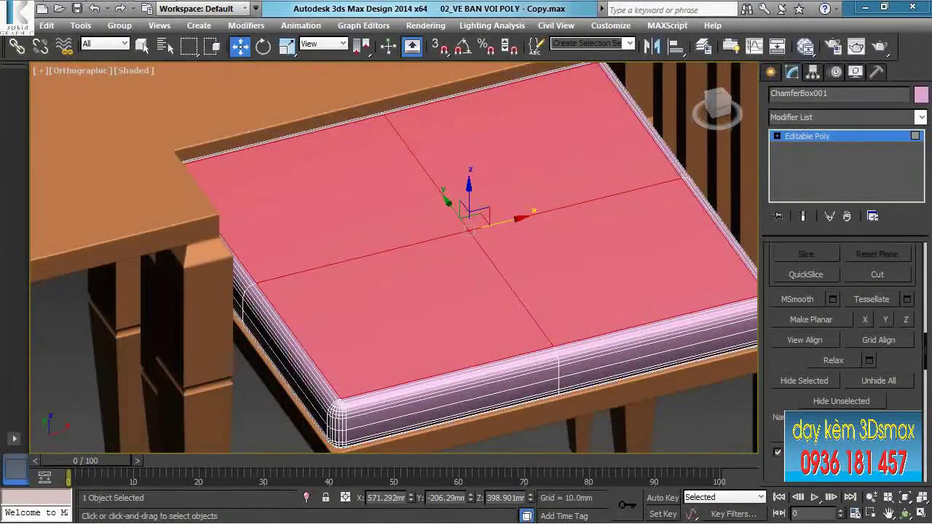
{"action": "left_click", "coordinate": [872, 303]}
{"action": "left_click", "coordinate": [872, 304]}
{"action": "left_click", "coordinate": [872, 303]}
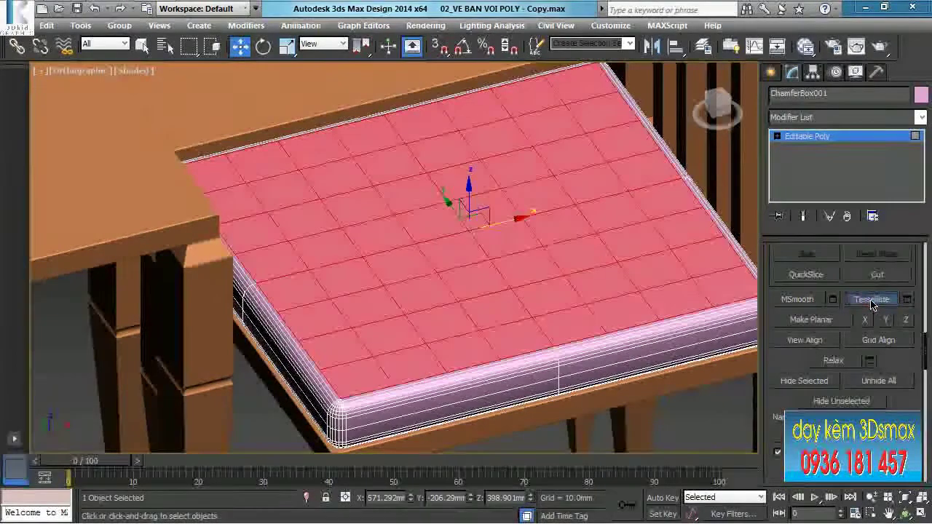
{"action": "left_click", "coordinate": [872, 303]}
{"action": "left_click", "coordinate": [872, 304]}
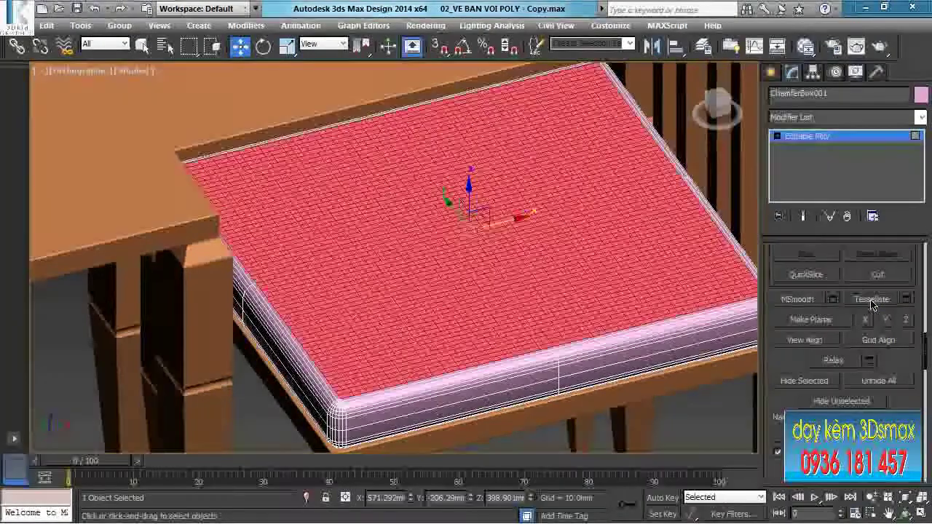
Select a single vertex at the centre of the cushion's top face at Vertex level
{"action": "scroll", "coordinate": [630, 349], "scroll_direction": "down", "scroll_amount": 2}
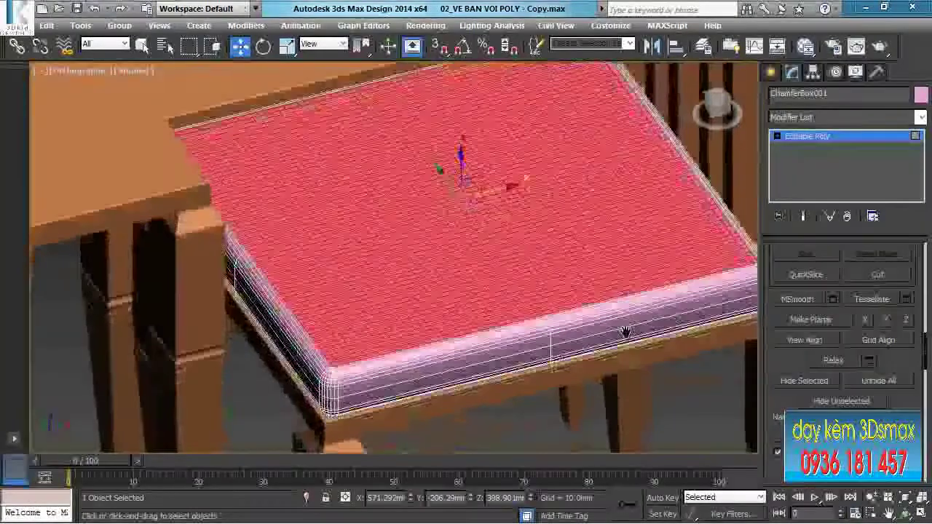
{"action": "scroll", "coordinate": [631, 342], "scroll_direction": "down", "scroll_amount": 2}
{"action": "mouse_move", "coordinate": [639, 358]}
{"action": "middle_mouse_down"}
{"action": "mouse_move", "coordinate": [615, 343]}
{"action": "mouse_move", "coordinate": [626, 353]}
{"action": "middle_mouse_up"}
{"action": "key", "text": "1"}
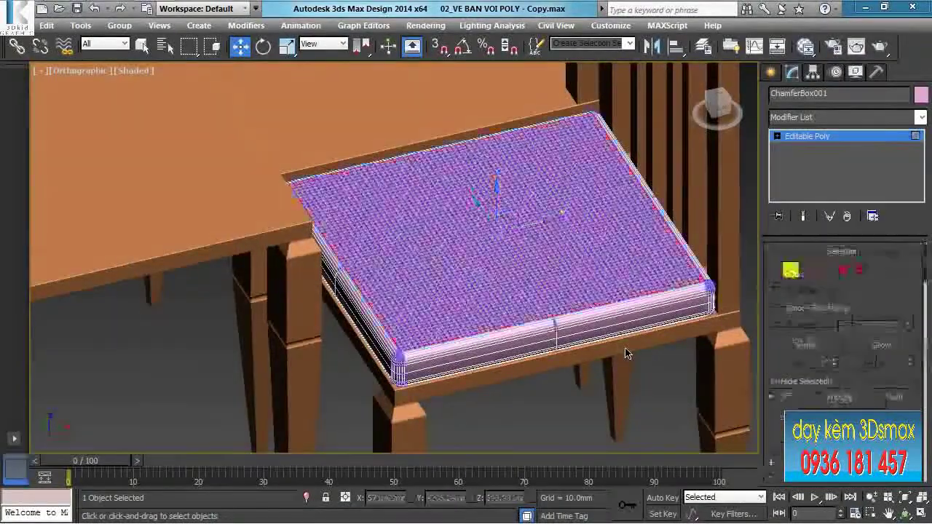
{"action": "middle_click_drag", "start_coordinate": [502, 323], "coordinate": [421, 284], "text": "alt"}
{"action": "scroll", "coordinate": [420, 282], "scroll_direction": "up", "scroll_amount": 3}
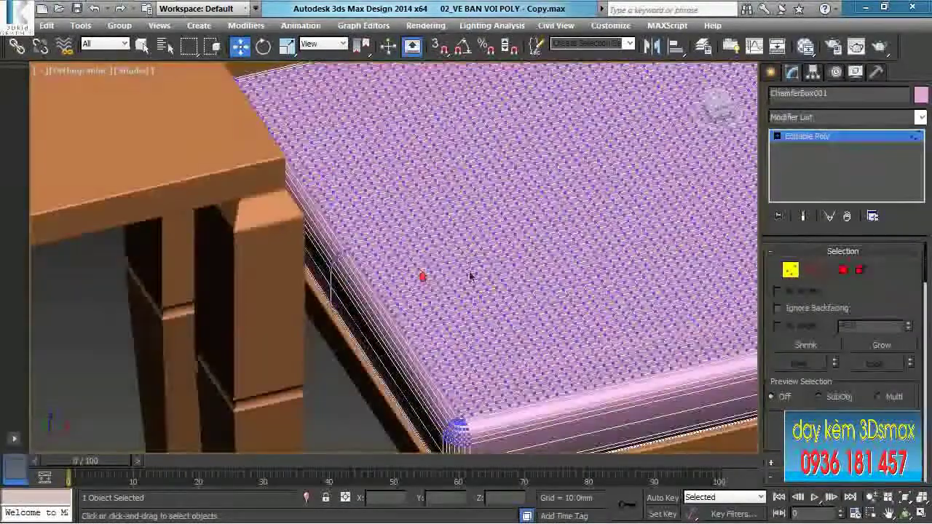
{"action": "scroll", "coordinate": [508, 275], "scroll_direction": "down", "scroll_amount": 1}
{"action": "middle_click_drag", "start_coordinate": [585, 286], "coordinate": [528, 290]}
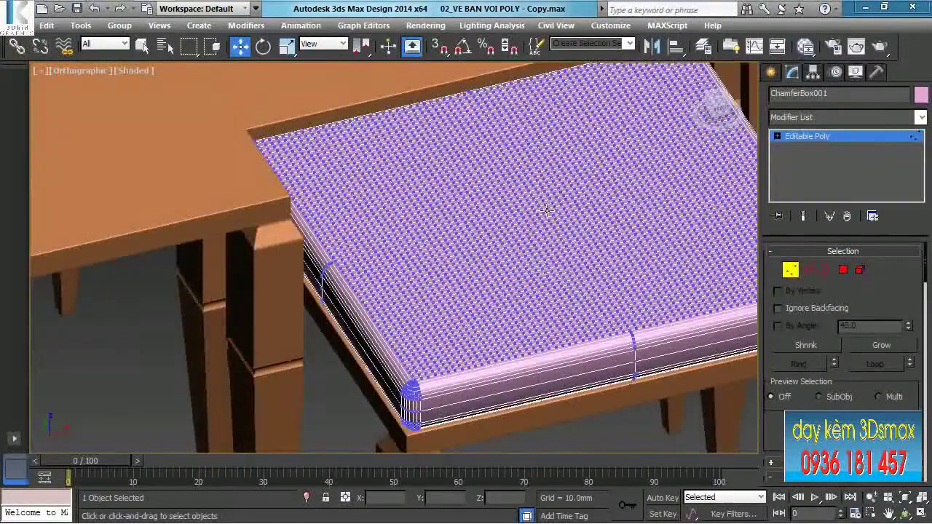
{"action": "middle_click_drag", "start_coordinate": [544, 209], "coordinate": [531, 253], "text": "alt"}
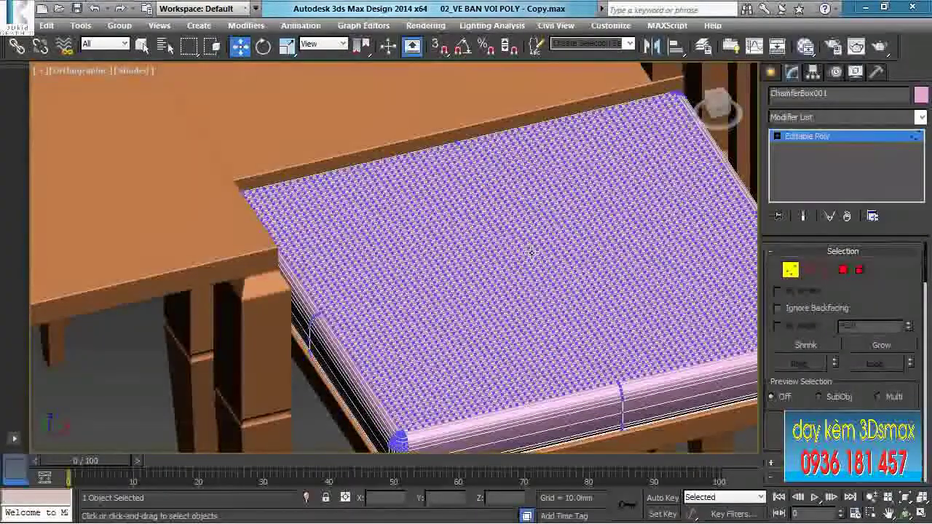
{"action": "left_click", "coordinate": [532, 246]}
Enable Soft Selection for the centre vertex with Falloff 159.62 mm, Pinch 0.38 and Bubble -0.06
{"action": "left_click", "coordinate": [779, 250]}
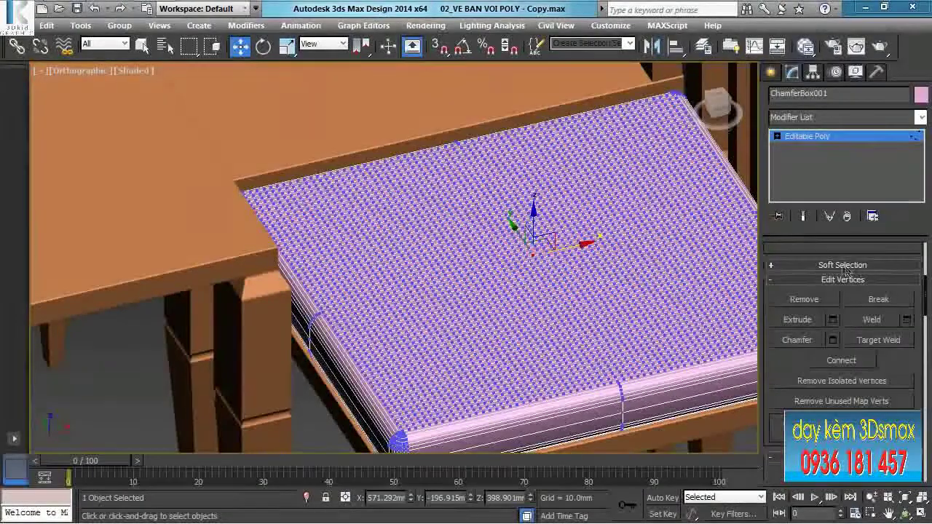
{"action": "left_click", "coordinate": [842, 265]}
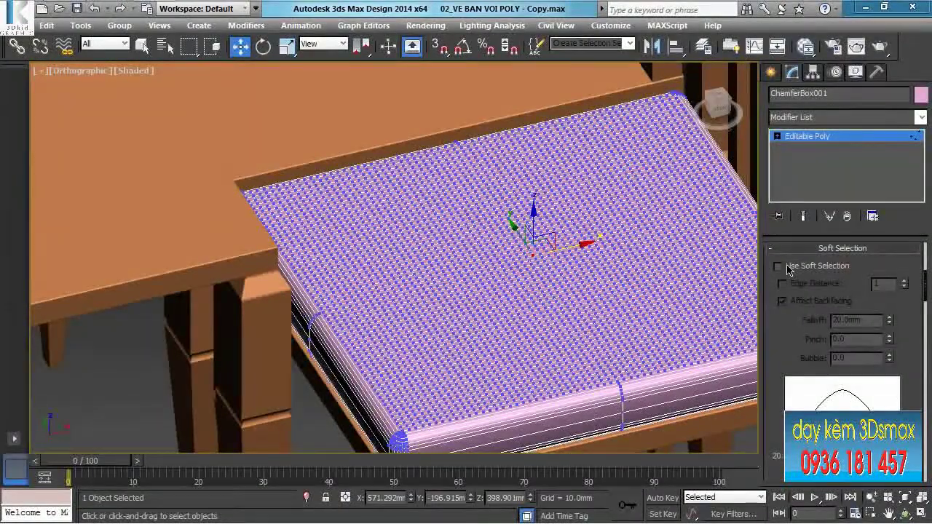
{"action": "left_click_drag", "start_coordinate": [785, 334], "coordinate": [782, 330]}
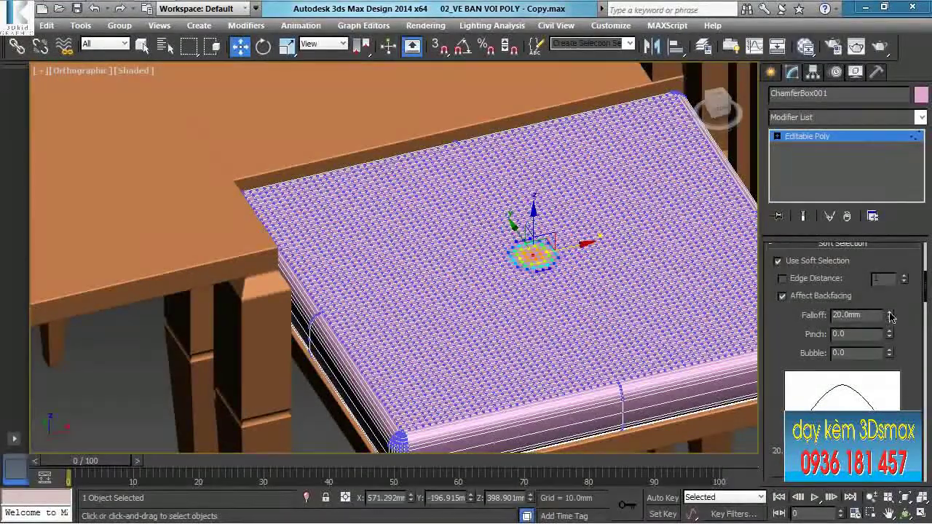
{"action": "left_click_drag", "start_coordinate": [888, 314], "coordinate": [882, 271]}
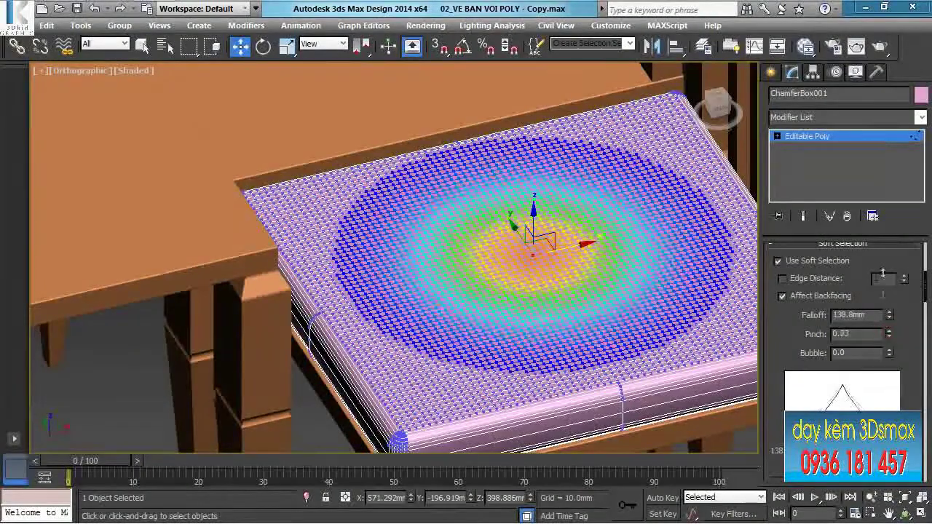
{"action": "left_click_drag", "start_coordinate": [886, 331], "coordinate": [882, 309]}
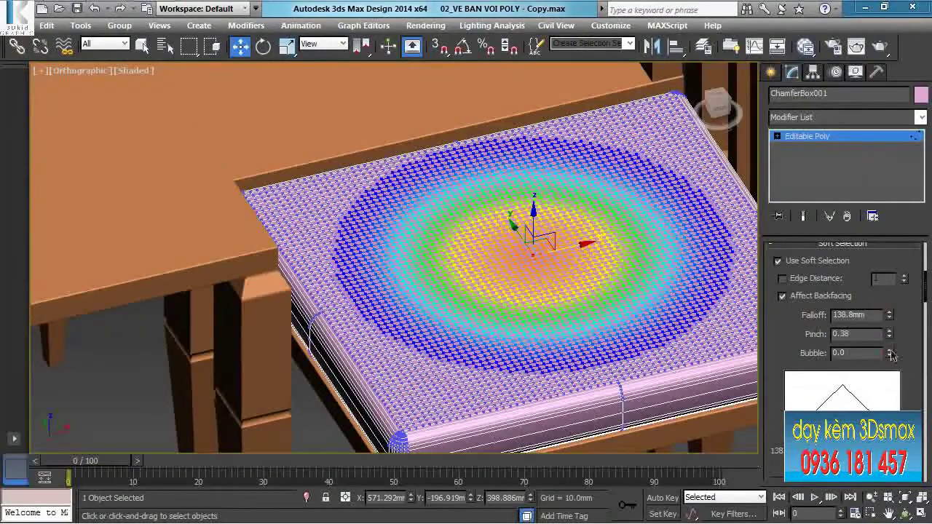
{"action": "left_click_drag", "start_coordinate": [890, 313], "coordinate": [891, 355]}
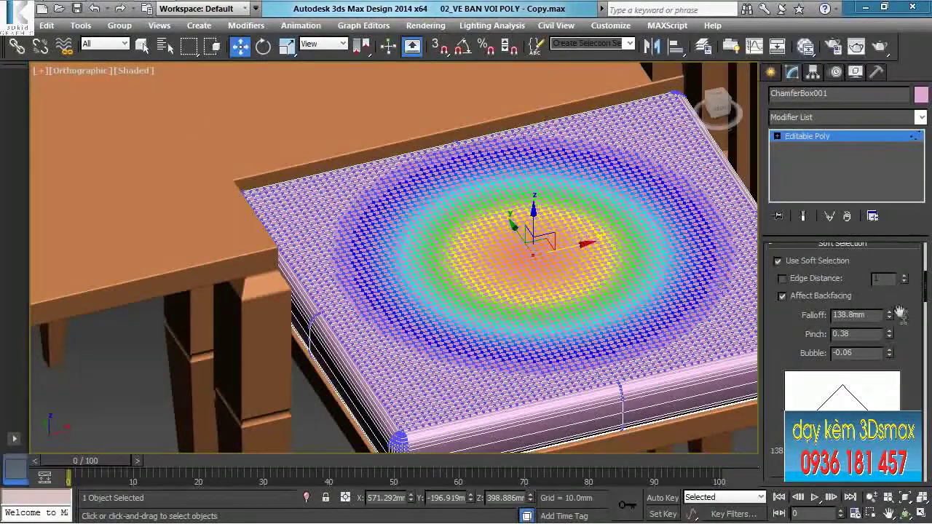
{"action": "left_click_drag", "start_coordinate": [890, 317], "coordinate": [890, 301]}
Raise the centre vertex and several other vertices across the cushion's top slightly along Z to form soft, uneven bulges
{"action": "middle_click_drag", "start_coordinate": [632, 283], "coordinate": [532, 231], "text": "alt"}
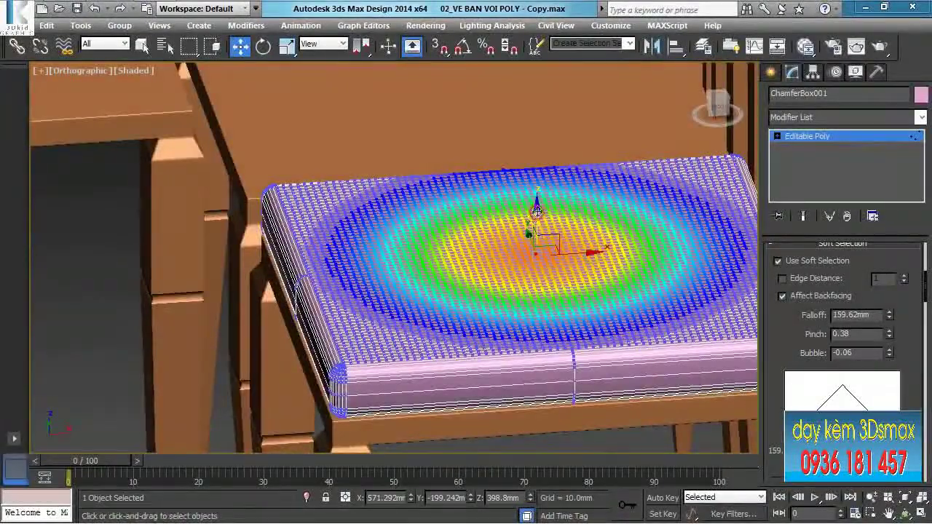
{"action": "left_click_drag", "start_coordinate": [536, 211], "coordinate": [537, 206]}
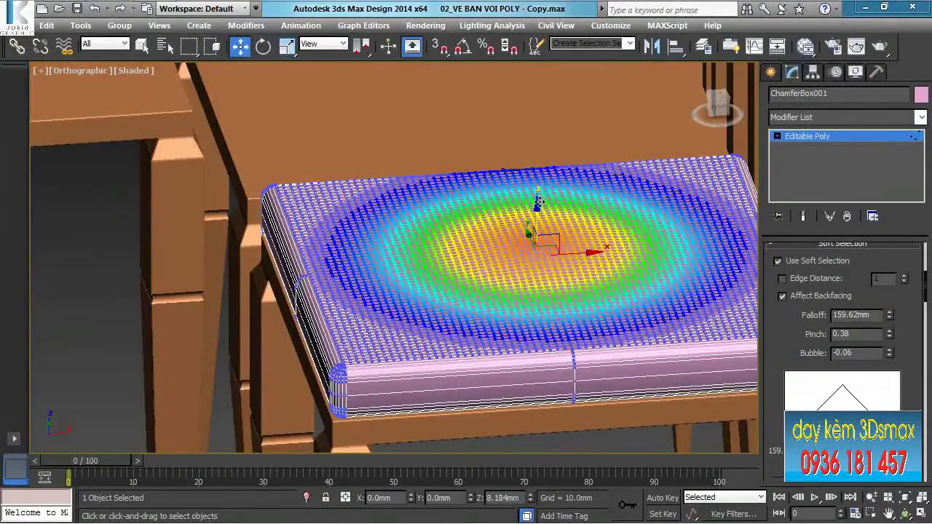
{"action": "middle_click_drag", "start_coordinate": [539, 201], "coordinate": [540, 224], "text": "alt"}
{"action": "scroll", "coordinate": [467, 230], "scroll_direction": "up", "scroll_amount": 2}
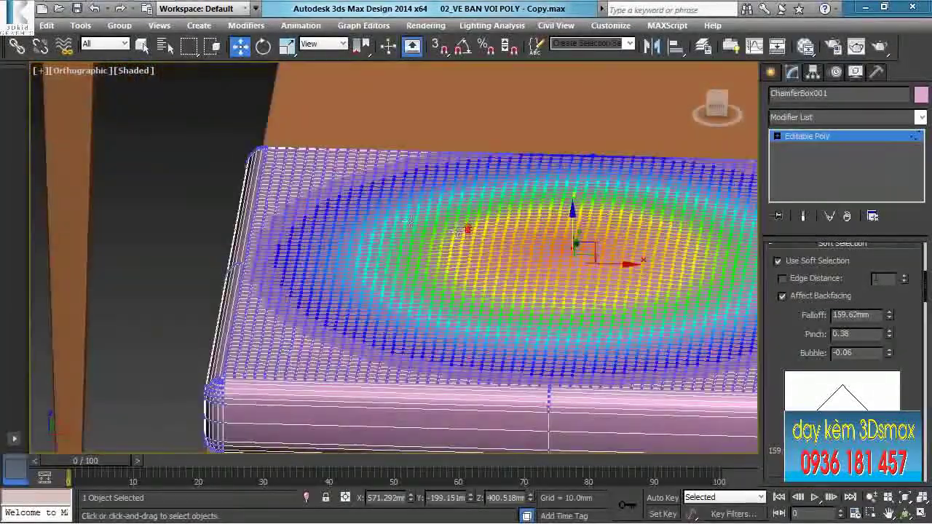
{"action": "left_click", "coordinate": [398, 203]}
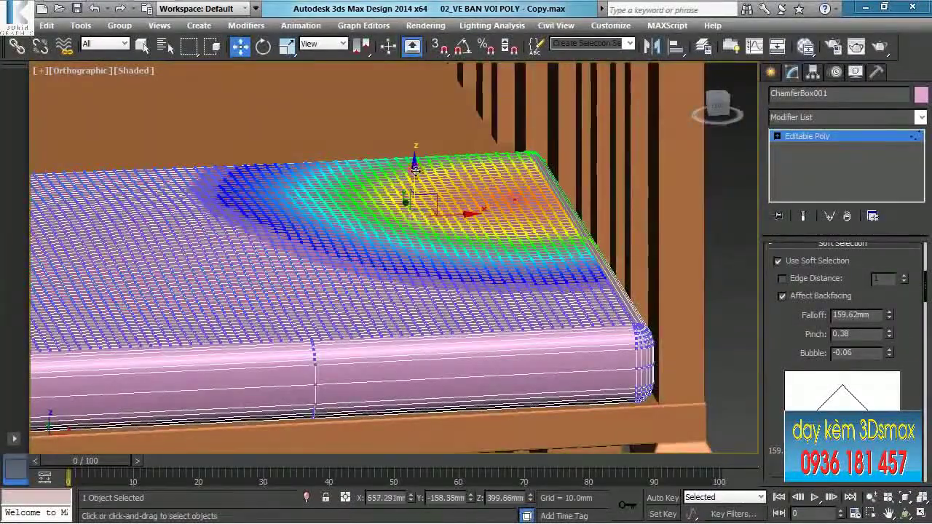
{"action": "left_click_drag", "start_coordinate": [415, 169], "coordinate": [416, 168]}
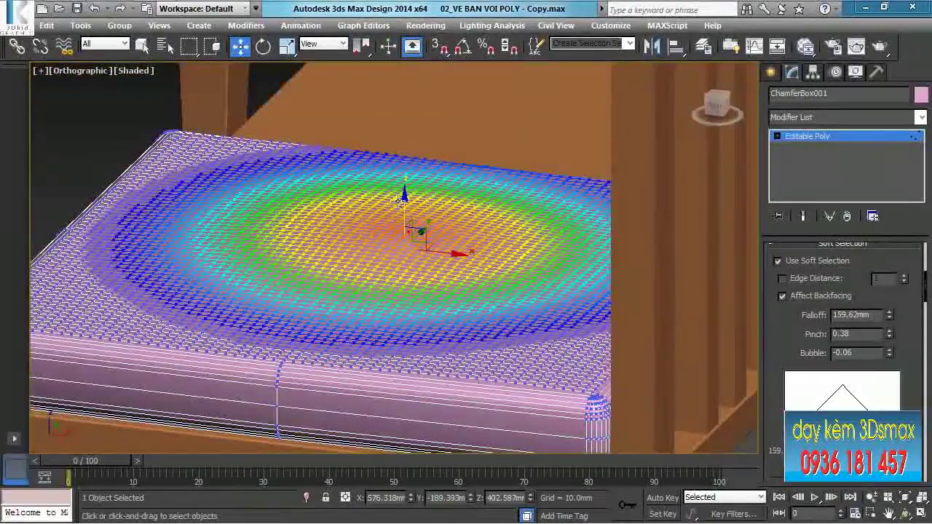
{"action": "left_click_drag", "start_coordinate": [402, 200], "coordinate": [407, 205]}
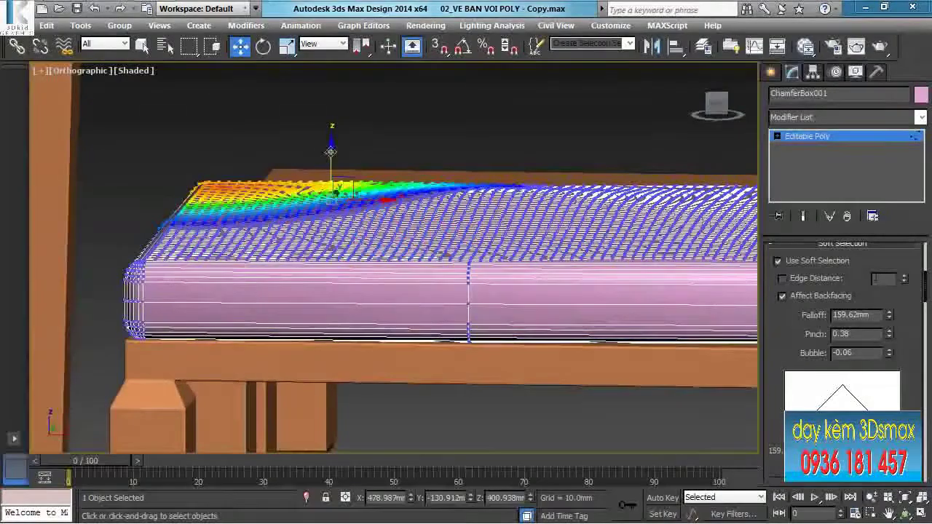
{"action": "left_click", "coordinate": [273, 202]}
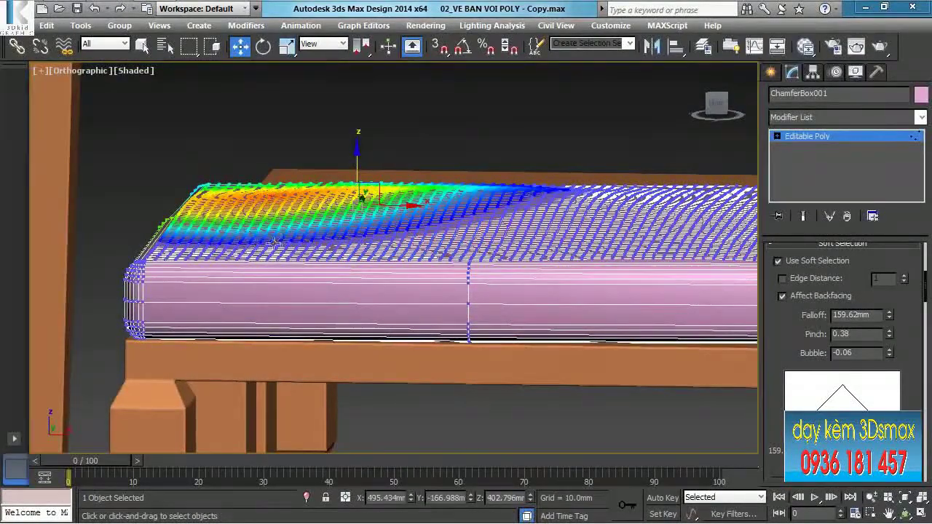
{"action": "left_click_drag", "start_coordinate": [560, 193], "coordinate": [561, 190]}
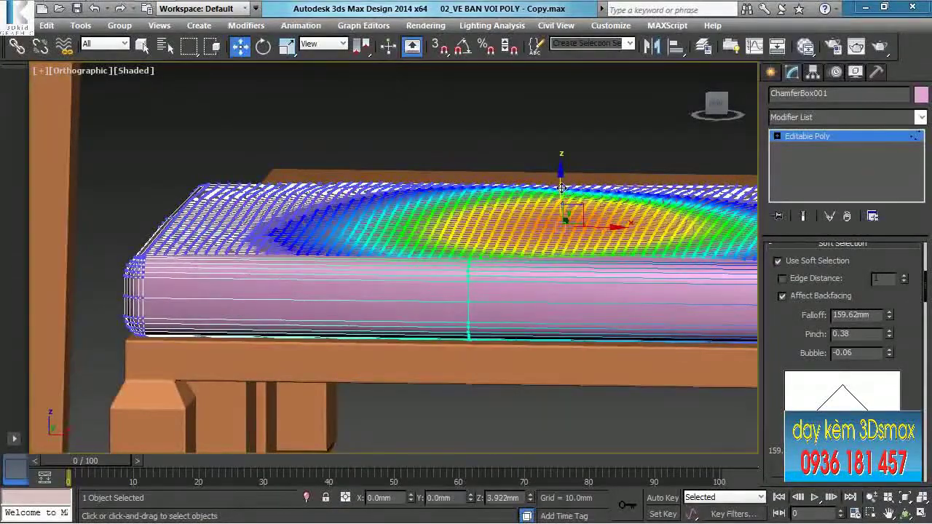
Turn off Soft Selection and select the upper and lower edge loops around the cushion's side at Edge level
{"action": "middle_click_drag", "start_coordinate": [562, 220], "coordinate": [639, 312], "text": "alt"}
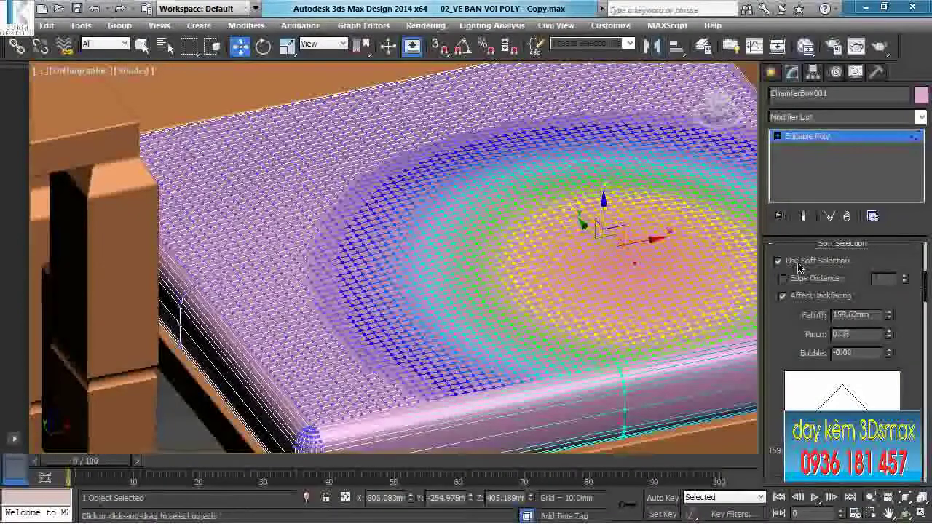
{"action": "left_click", "coordinate": [798, 263]}
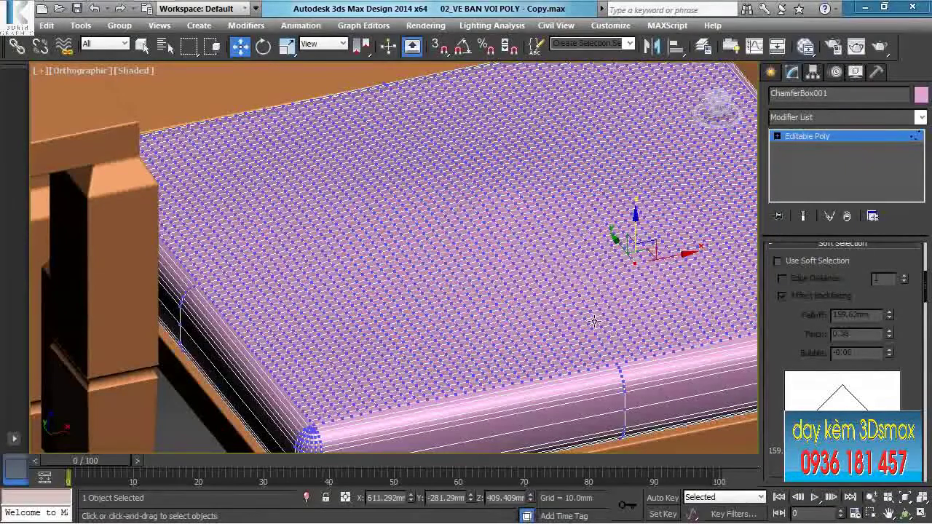
{"action": "key", "text": "1"}
{"action": "middle_click_drag", "start_coordinate": [548, 352], "coordinate": [542, 234]}
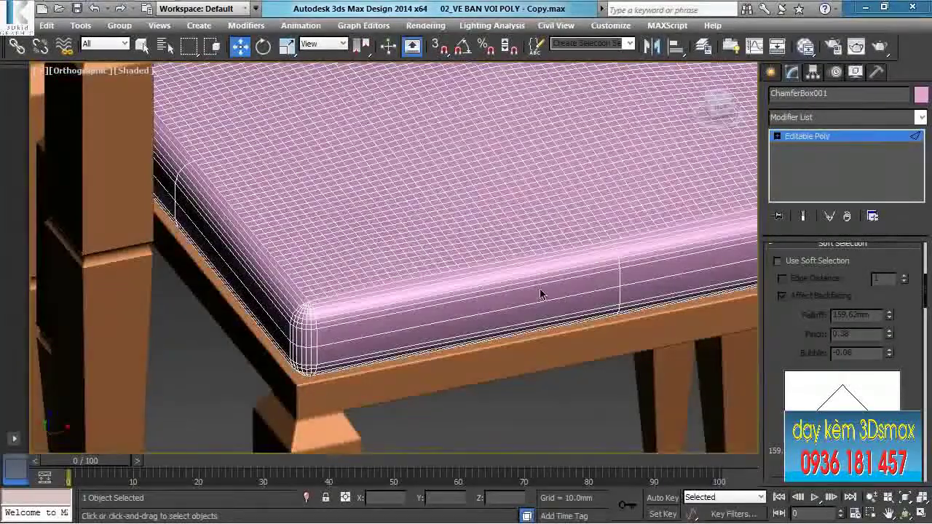
{"action": "scroll", "coordinate": [540, 293], "scroll_direction": "up", "scroll_amount": 2}
{"action": "double_click", "coordinate": [476, 292]}
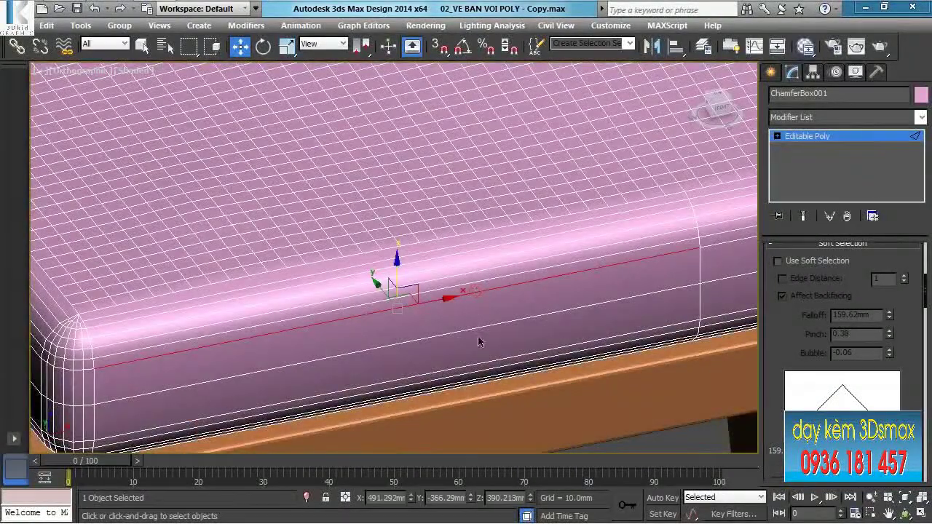
{"action": "scroll", "coordinate": [488, 291], "scroll_direction": "down", "scroll_amount": 8}
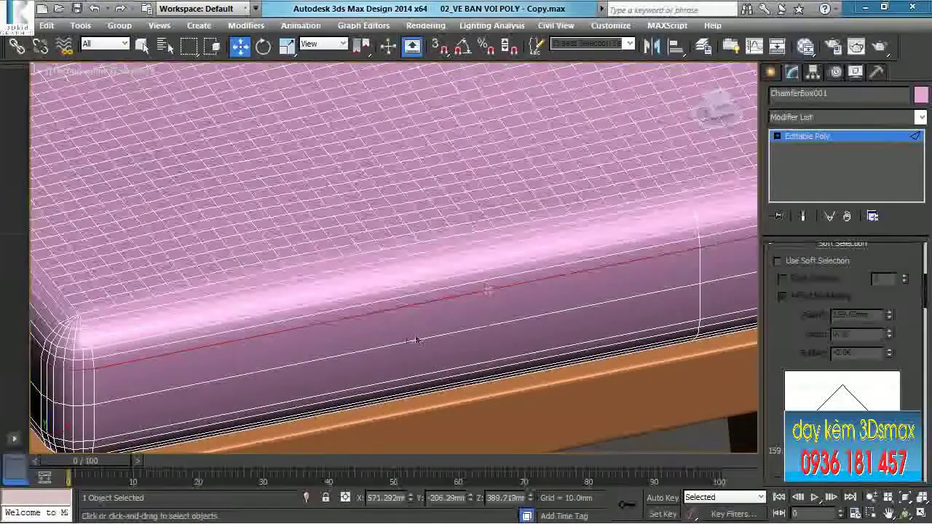
{"action": "scroll", "coordinate": [506, 307], "scroll_direction": "up", "scroll_amount": 5}
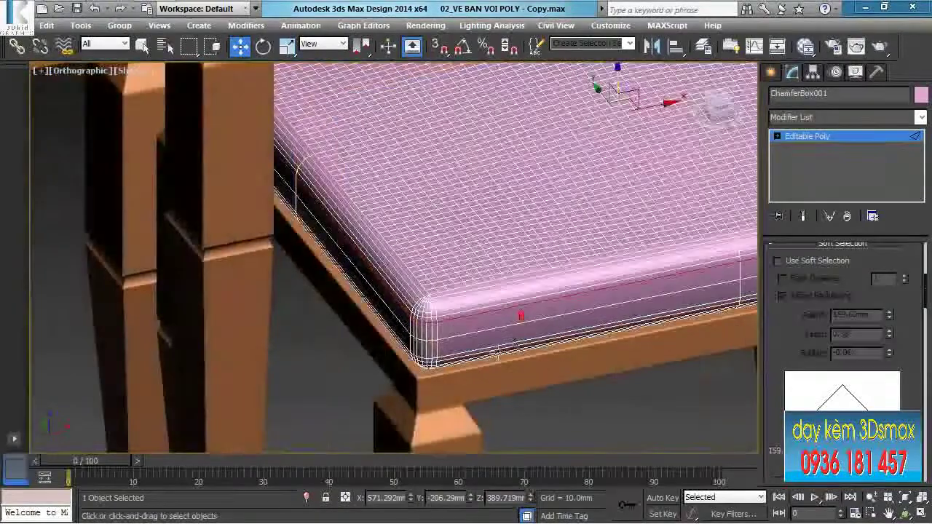
{"action": "double_click", "coordinate": [452, 371], "text": "ctrl"}
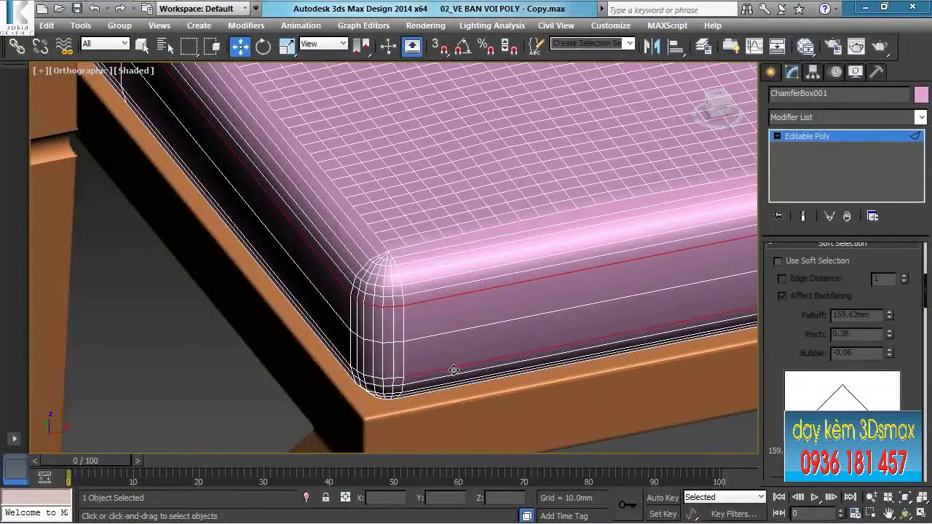
{"action": "middle_click_drag", "start_coordinate": [453, 374], "coordinate": [469, 347]}
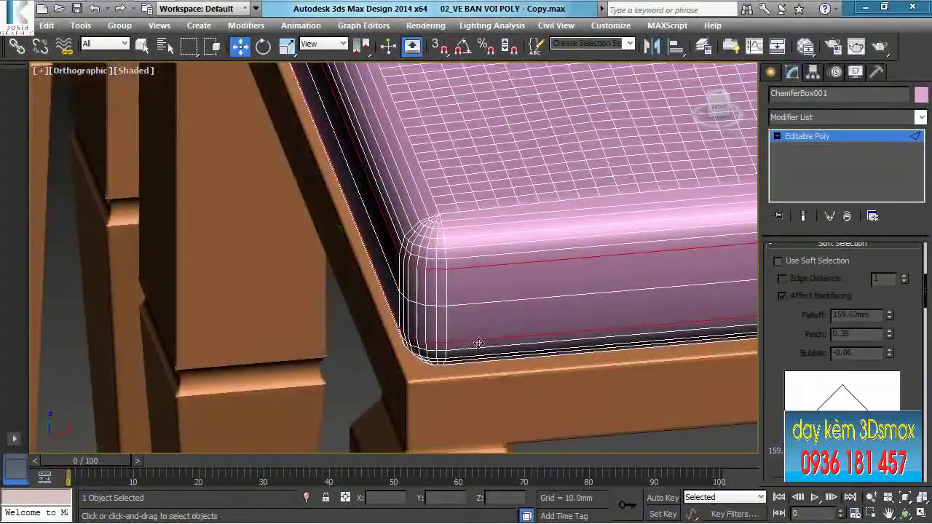
Extrude the two selected edge loops with a height of -5 mm and a width of 2.5 mm to form grooves
{"action": "right_click", "coordinate": [483, 338]}
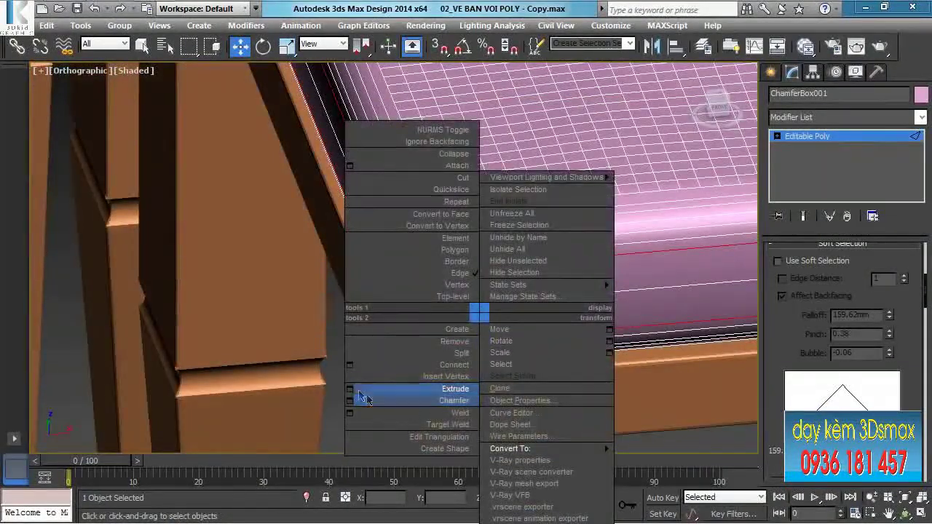
{"action": "left_click", "coordinate": [369, 398]}
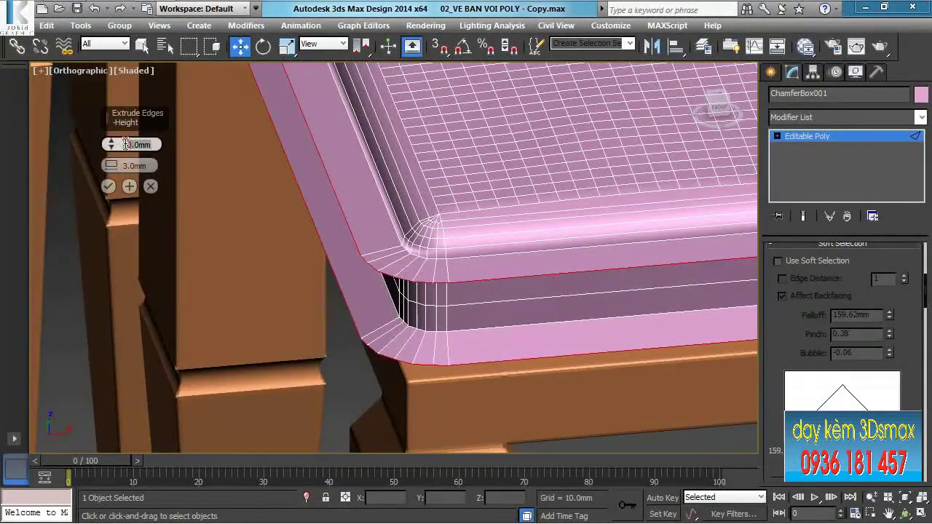
{"action": "type", "text": "-5"}
{"action": "key", "text": "Return"}
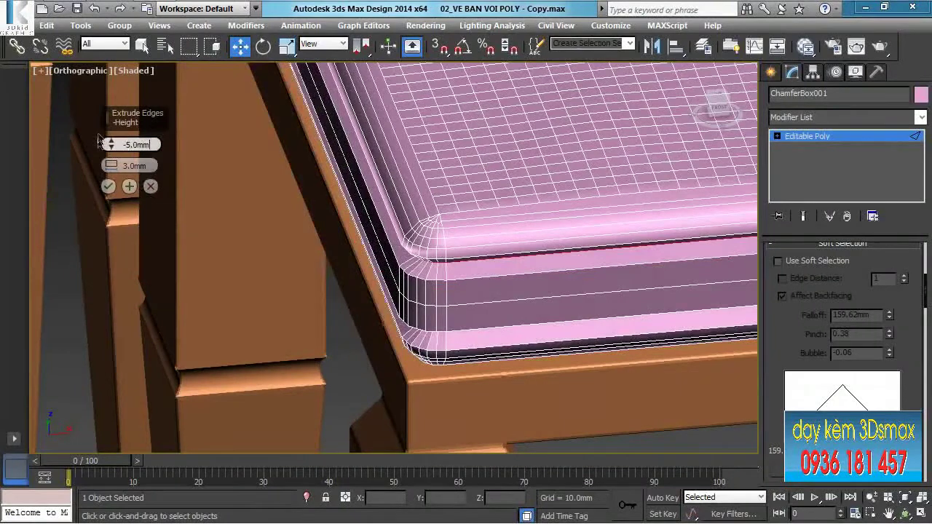
{"action": "left_click", "coordinate": [133, 166]}
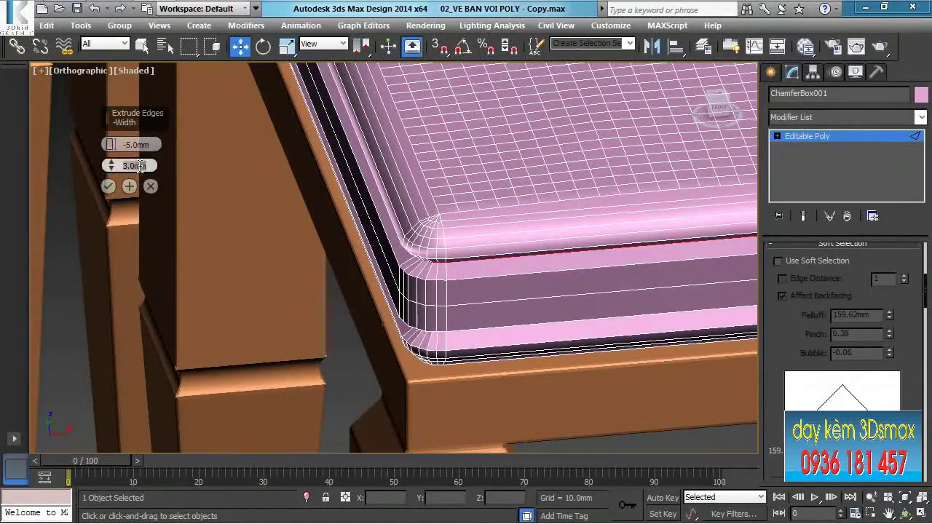
{"action": "key", "text": "Return"}
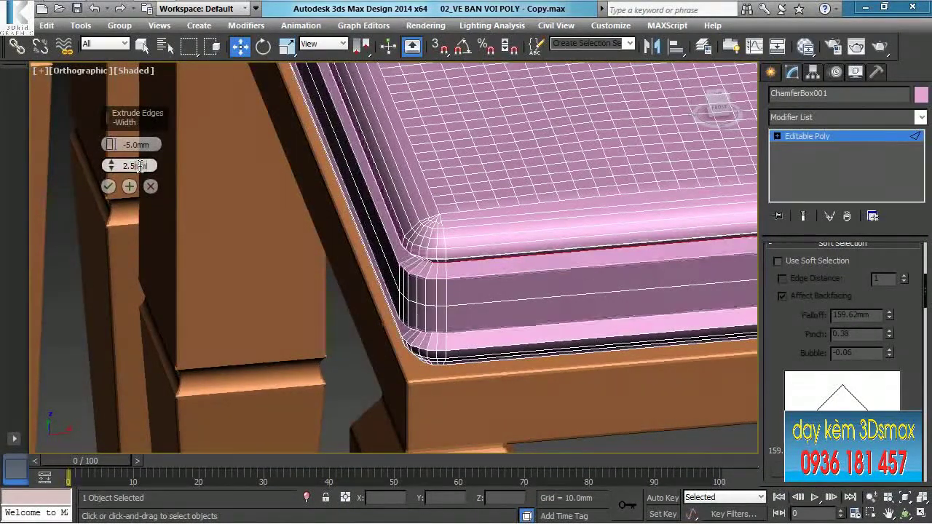
{"action": "left_click", "coordinate": [108, 188]}
Create a Smooth shape from the selected groove edges and leave the cushion's edge editing
{"action": "scroll", "coordinate": [397, 293], "scroll_direction": "up", "scroll_amount": 5}
{"action": "middle_click_drag", "start_coordinate": [396, 293], "coordinate": [397, 307], "text": "alt"}
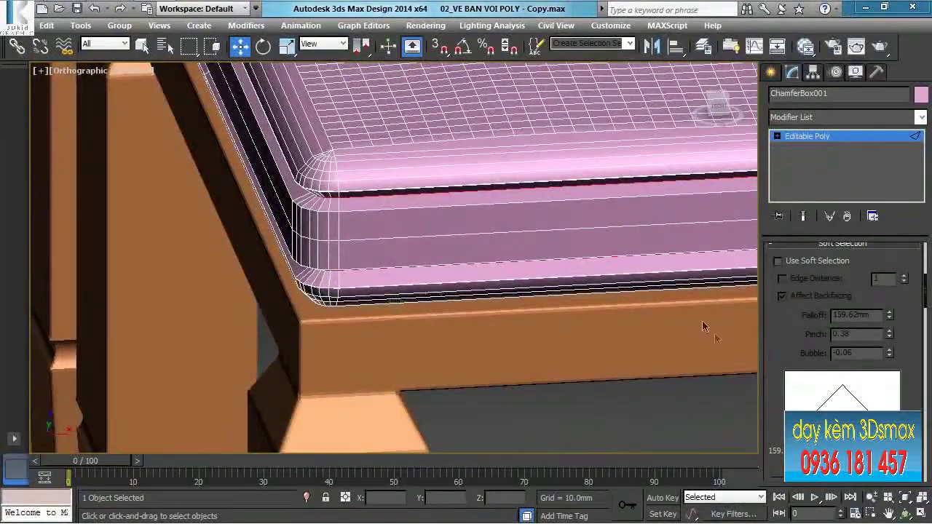
{"action": "scroll", "coordinate": [787, 320], "scroll_direction": "up", "scroll_amount": 2}
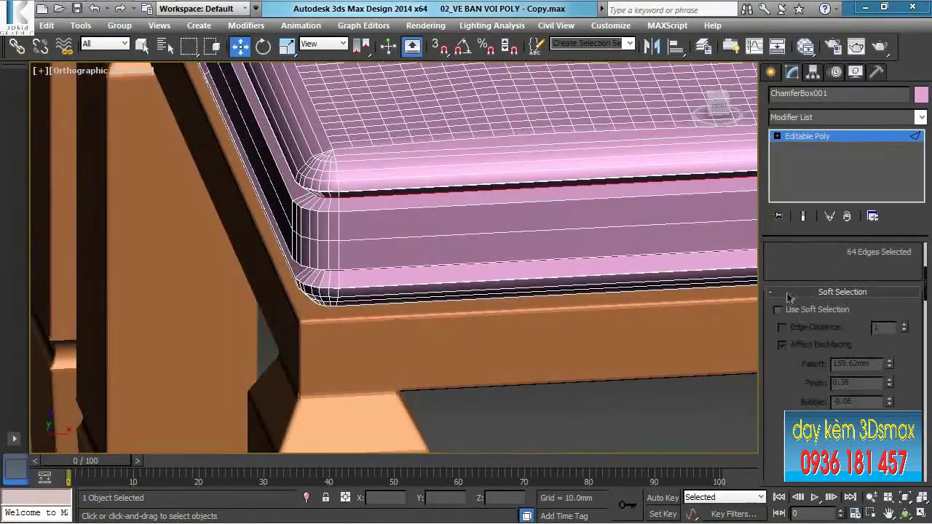
{"action": "left_click", "coordinate": [802, 294]}
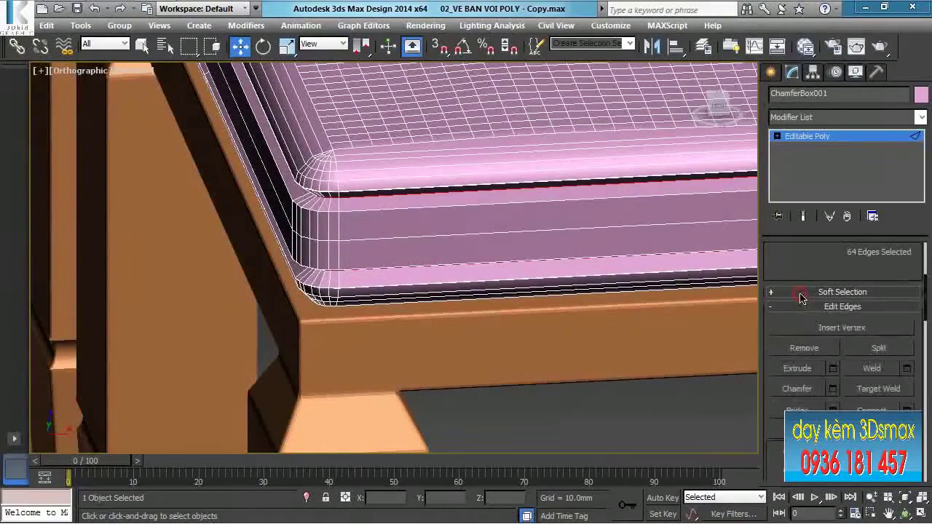
{"action": "left_click_drag", "start_coordinate": [766, 344], "coordinate": [766, 267]}
{"action": "middle_click_drag", "start_coordinate": [407, 222], "coordinate": [406, 207], "text": "alt"}
{"action": "middle_click_drag", "start_coordinate": [532, 170], "coordinate": [473, 214], "text": "alt"}
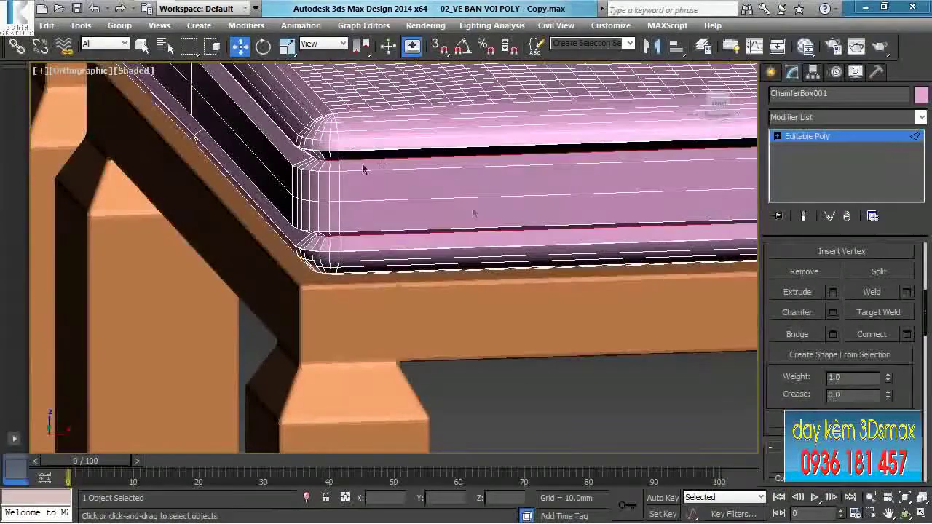
{"action": "left_click", "coordinate": [850, 355]}
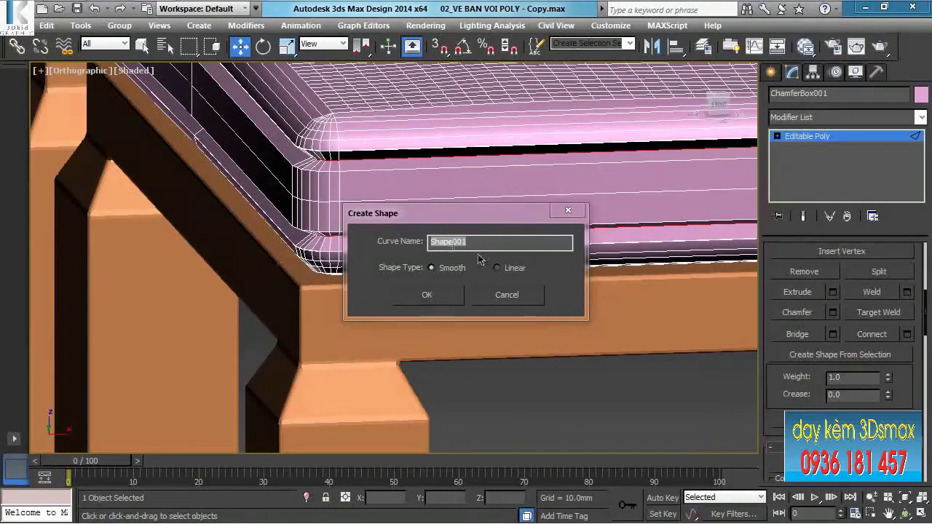
{"action": "left_click", "coordinate": [440, 300]}
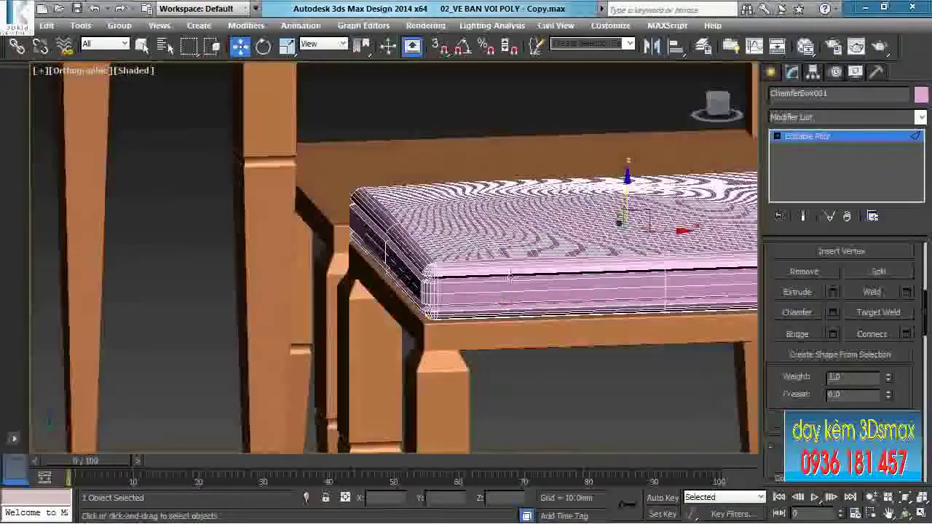
{"action": "scroll", "coordinate": [509, 276], "scroll_direction": "up", "scroll_amount": 5}
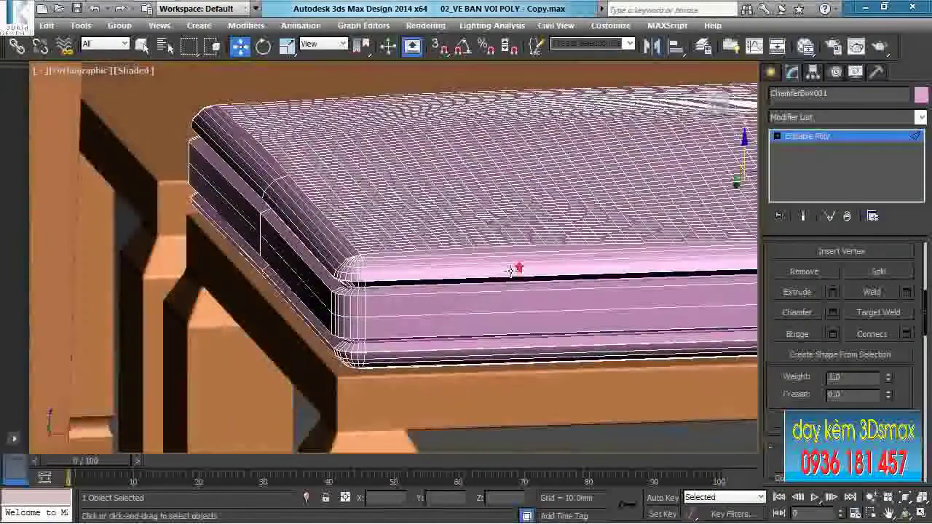
{"action": "left_click", "coordinate": [769, 72]}
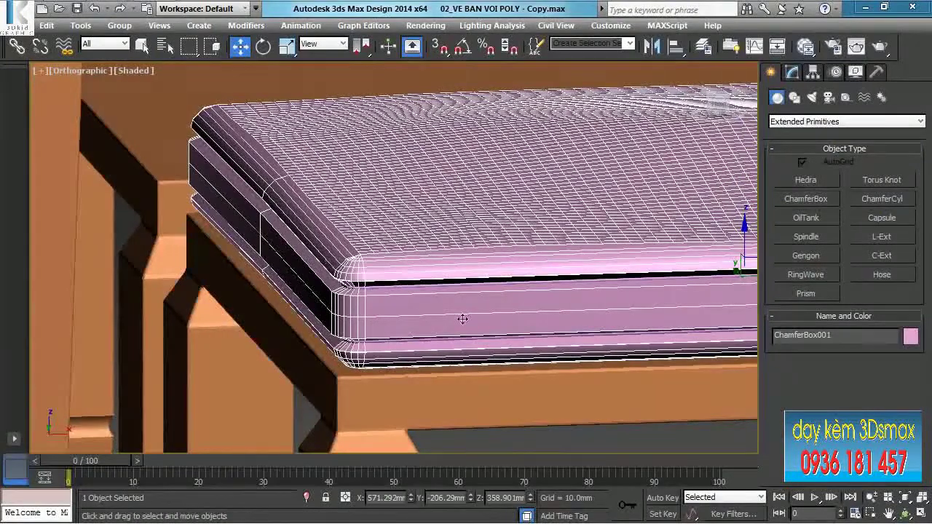
Select Shape001 in the scene and set its radial rendering thickness to about 6.77 mm
{"action": "key", "text": "h"}
{"action": "left_click", "coordinate": [69, 249]}
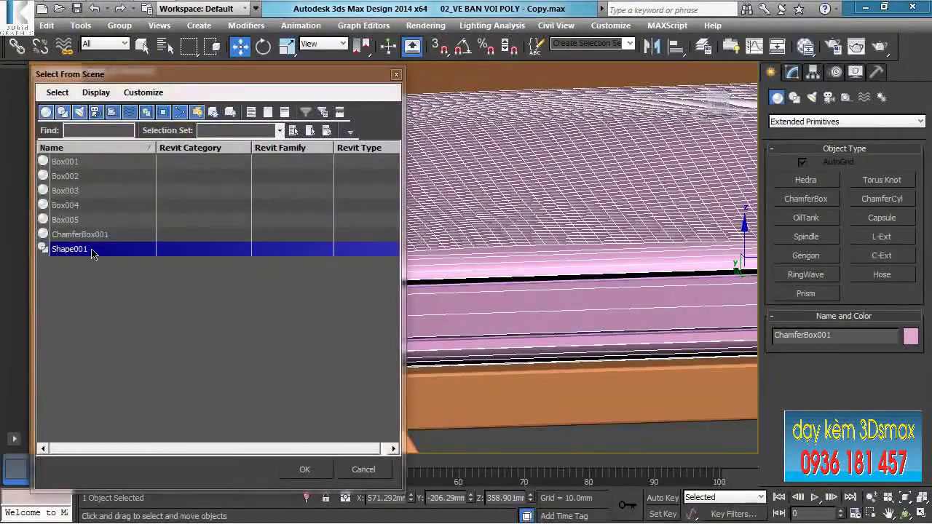
{"action": "left_click", "coordinate": [305, 469]}
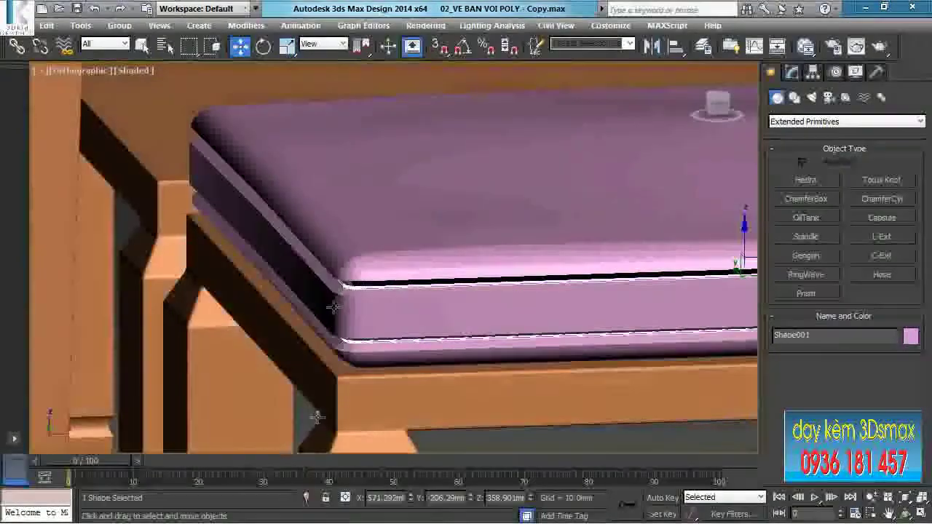
{"action": "scroll", "coordinate": [371, 284], "scroll_direction": "up", "scroll_amount": 5}
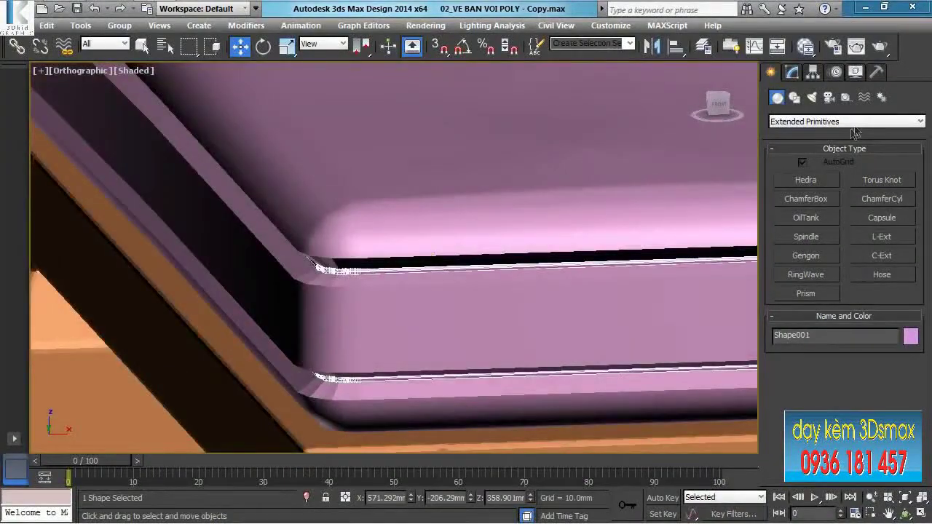
{"action": "left_click", "coordinate": [792, 72]}
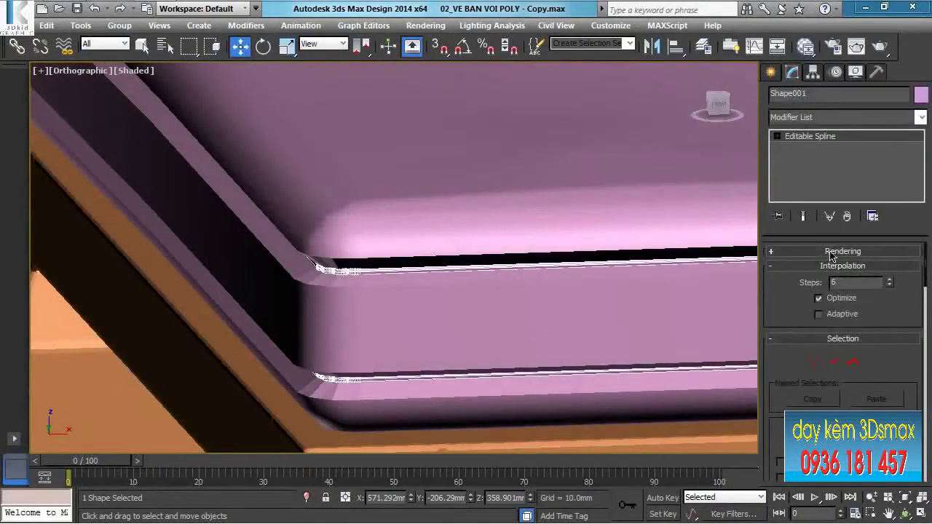
{"action": "left_click", "coordinate": [832, 251]}
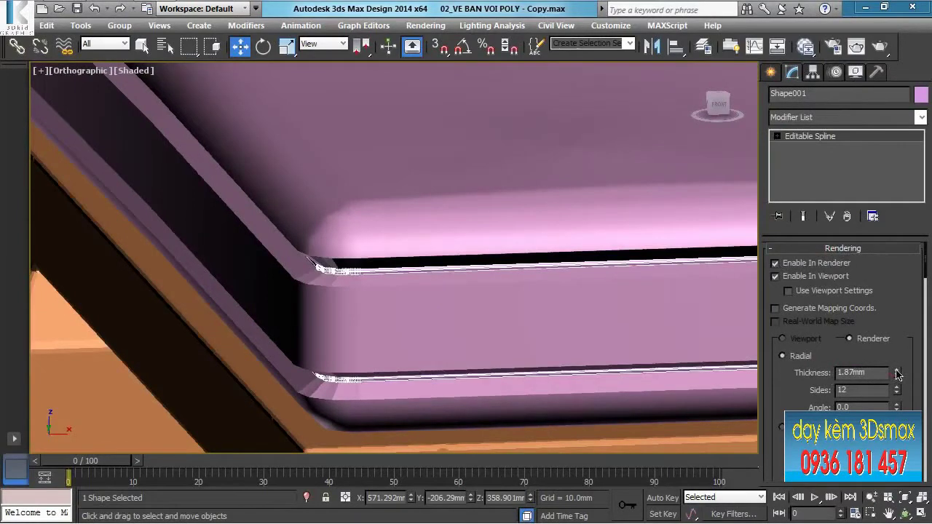
{"action": "left_click_drag", "start_coordinate": [897, 361], "coordinate": [874, 179]}
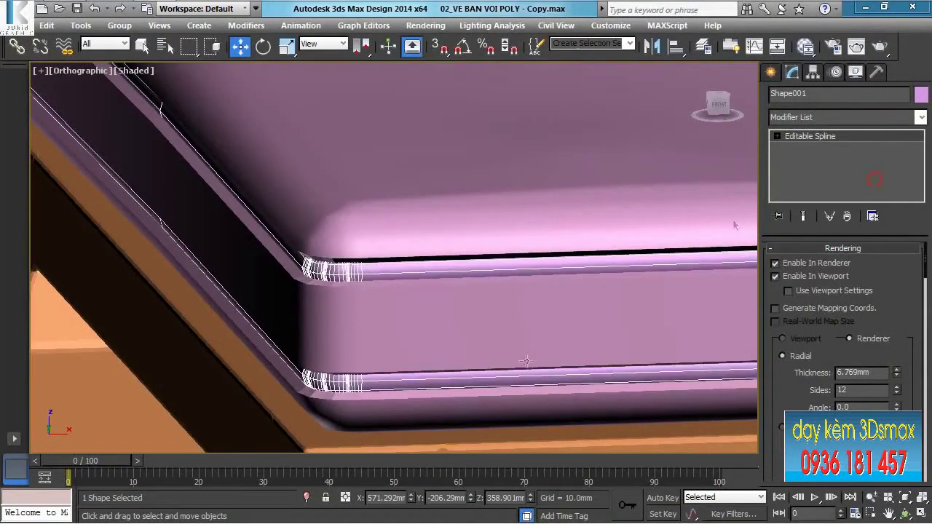
Set the radial rendering thickness of the groove splines to about 4.74 mm so the piping fits inside the grooves
{"action": "middle_click_drag", "start_coordinate": [463, 343], "coordinate": [451, 284]}
{"action": "scroll", "coordinate": [448, 270], "scroll_direction": "down", "scroll_amount": 4}
{"action": "middle_click_drag", "start_coordinate": [514, 258], "coordinate": [281, 291]}
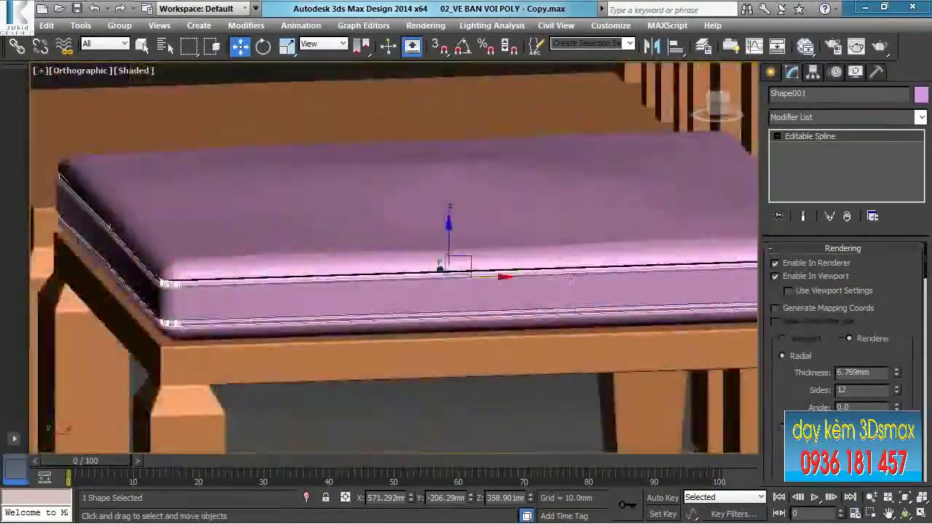
{"action": "scroll", "coordinate": [584, 273], "scroll_direction": "up", "scroll_amount": 3}
{"action": "scroll", "coordinate": [585, 273], "scroll_direction": "up", "scroll_amount": 2}
{"action": "middle_click_drag", "start_coordinate": [530, 270], "coordinate": [742, 228]}
{"action": "scroll", "coordinate": [579, 255], "scroll_direction": "down", "scroll_amount": 2}
{"action": "left_click_drag", "start_coordinate": [897, 373], "coordinate": [898, 393]}
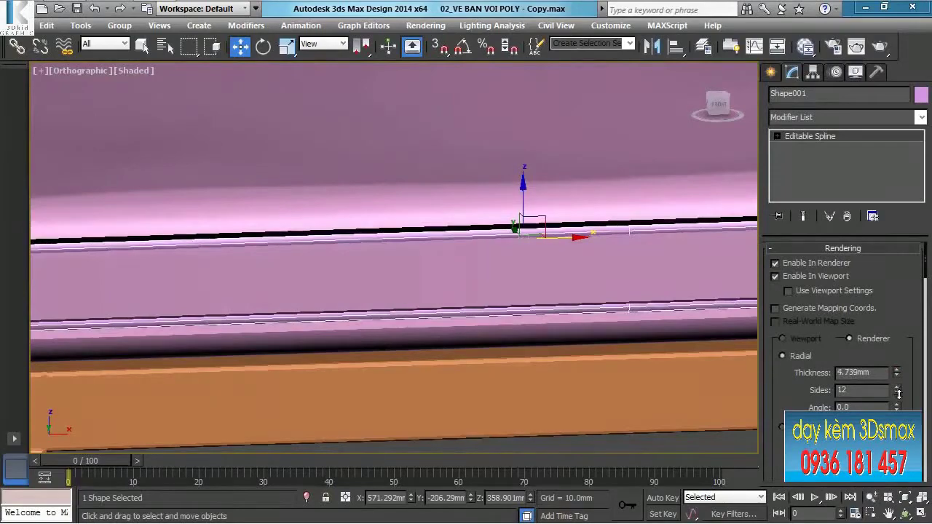
Convert the thickened piping shape to an Editable Poly
{"action": "scroll", "coordinate": [659, 301], "scroll_direction": "down", "scroll_amount": 2}
{"action": "scroll", "coordinate": [331, 281], "scroll_direction": "up", "scroll_amount": 2}
{"action": "key", "text": "r"}
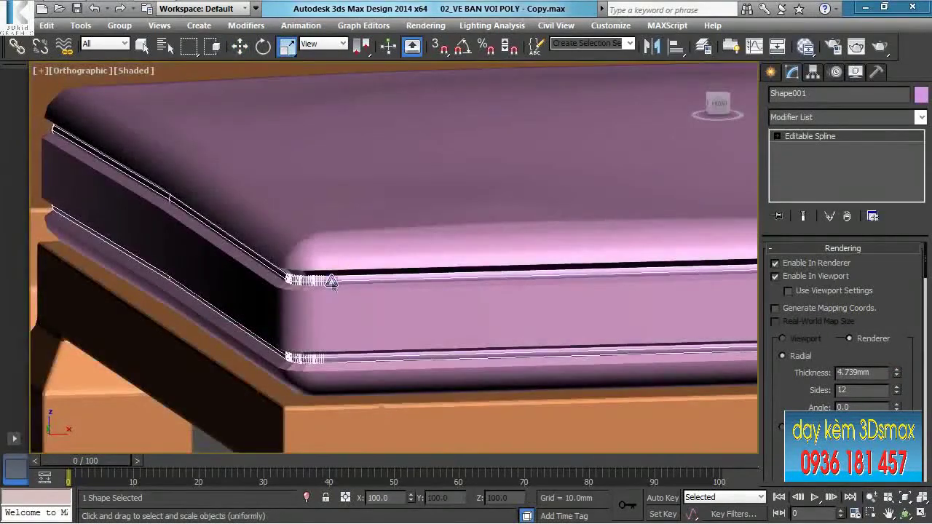
{"action": "right_click", "coordinate": [331, 280]}
{"action": "mouse_move", "coordinate": [436, 413]}
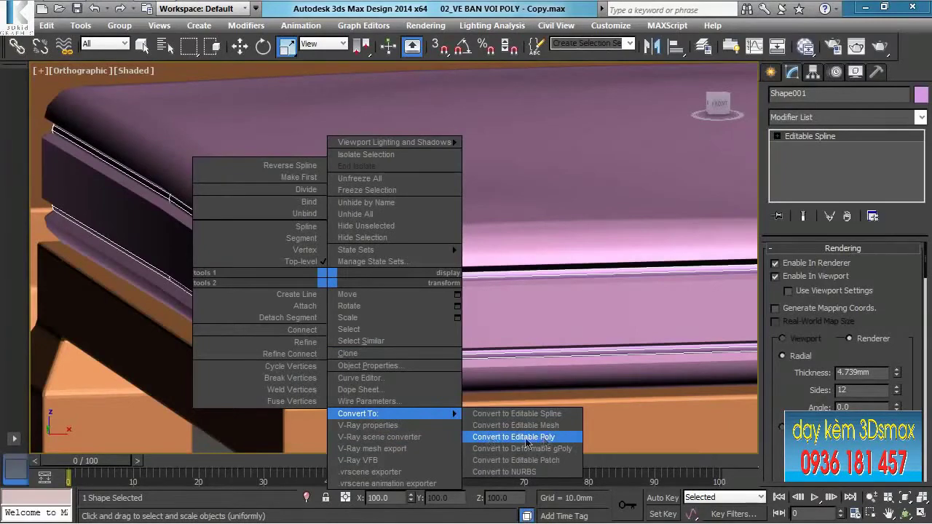
{"action": "left_click", "coordinate": [528, 436]}
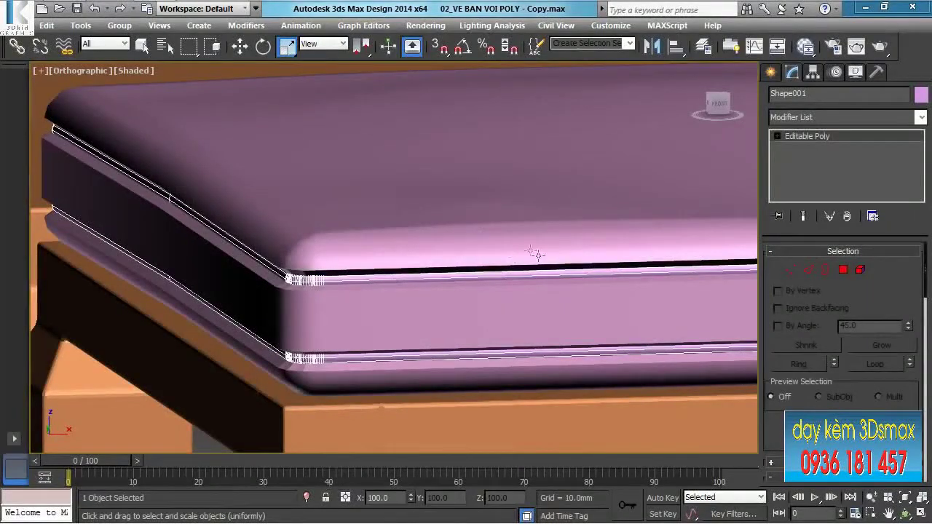
Select the cushion and, at Edge level, select the outer rim edge loops of both the upper and lower side grooves
{"action": "left_click", "coordinate": [422, 225]}
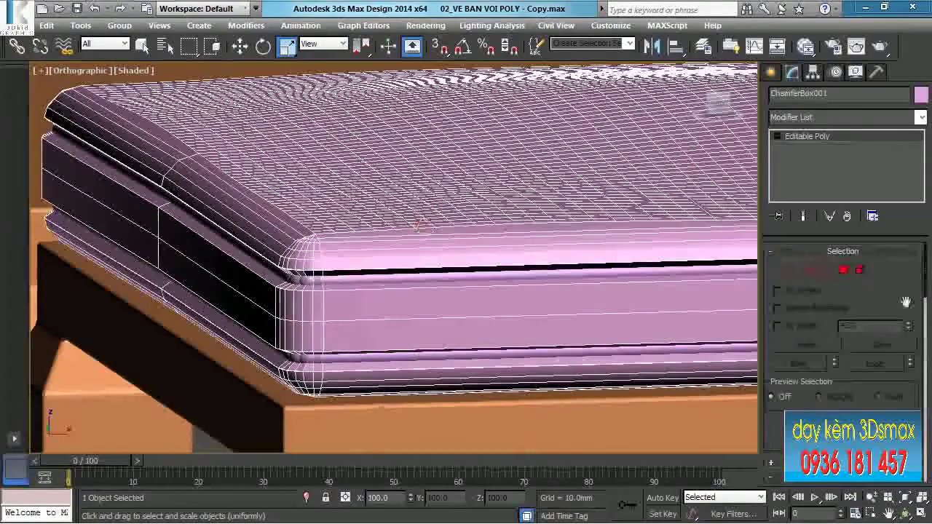
{"action": "left_click", "coordinate": [809, 271]}
{"action": "middle_click_drag", "start_coordinate": [322, 254], "coordinate": [362, 223]}
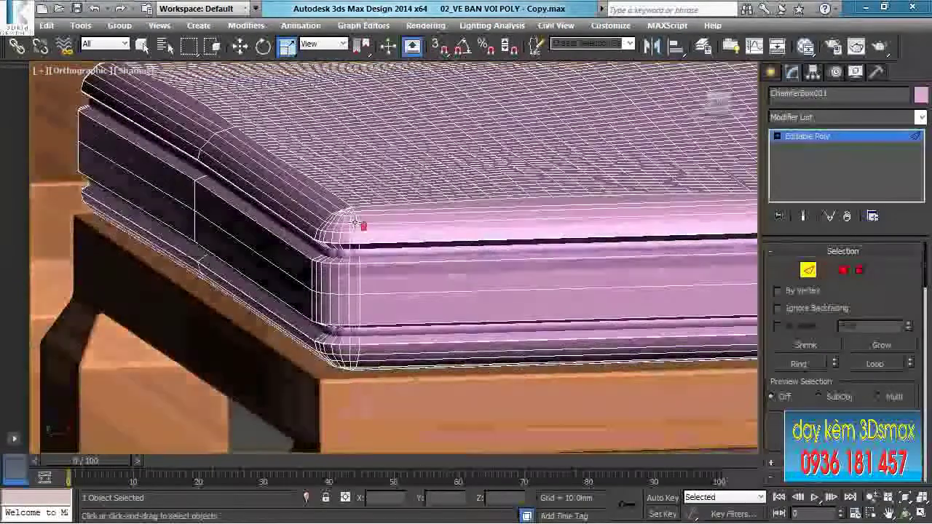
{"action": "scroll", "coordinate": [362, 221], "scroll_direction": "up", "scroll_amount": 3}
{"action": "middle_click_drag", "start_coordinate": [378, 273], "coordinate": [332, 169], "text": "alt"}
{"action": "left_click", "coordinate": [296, 171]}
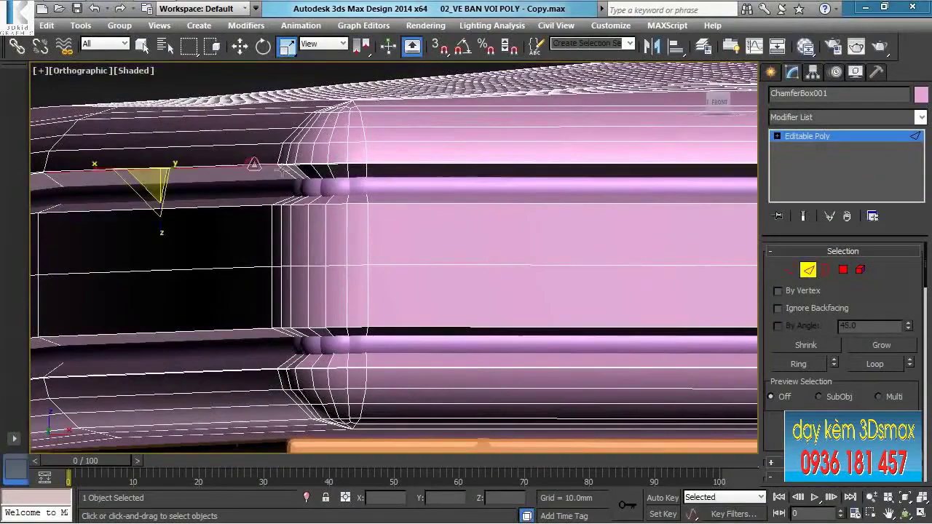
{"action": "middle_click_drag", "start_coordinate": [297, 172], "coordinate": [339, 248], "text": "alt"}
{"action": "scroll", "coordinate": [232, 286], "scroll_direction": "up", "scroll_amount": 3}
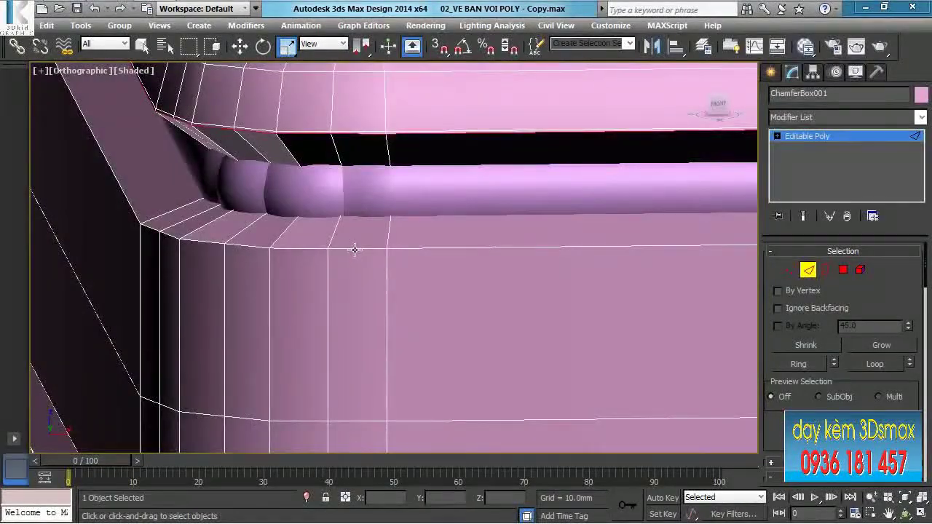
{"action": "middle_click_drag", "start_coordinate": [355, 249], "coordinate": [357, 301], "text": "alt"}
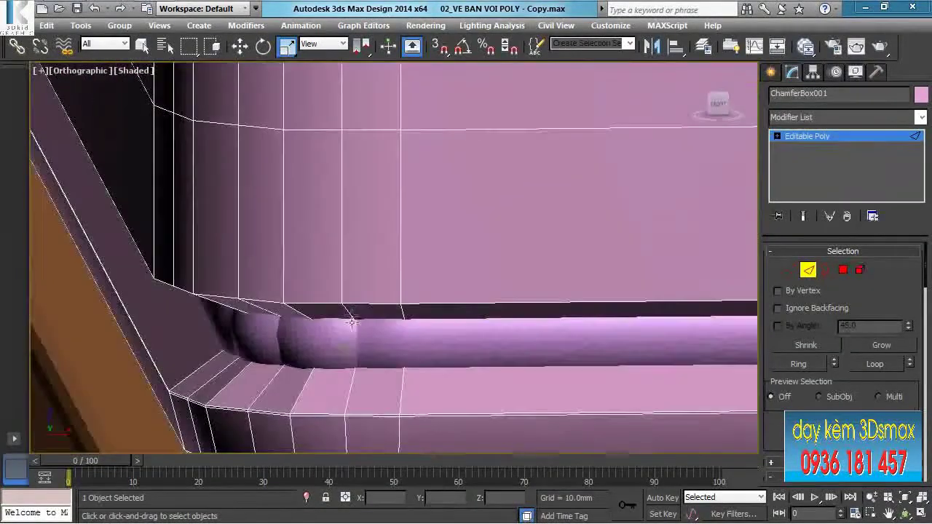
{"action": "middle_click_drag", "start_coordinate": [377, 417], "coordinate": [352, 313]}
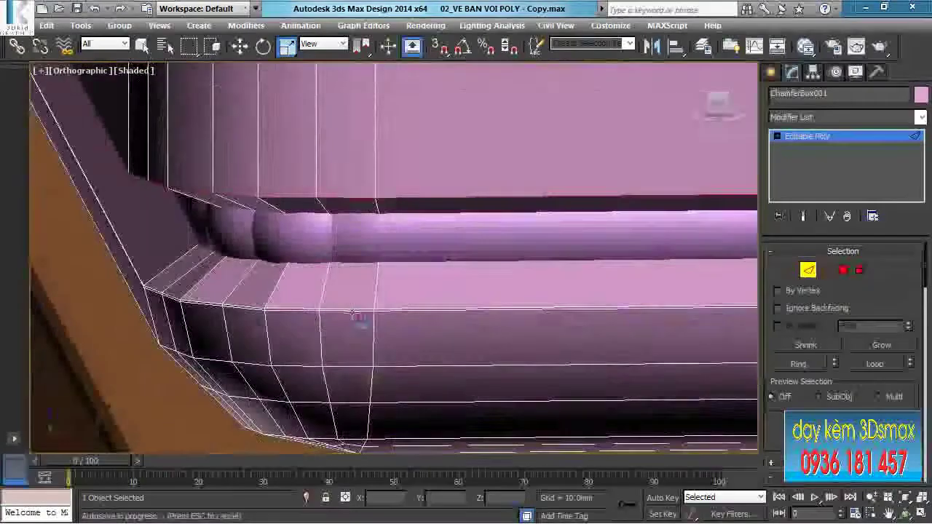
{"action": "scroll", "coordinate": [352, 312], "scroll_direction": "up", "scroll_amount": 5}
{"action": "double_click", "coordinate": [367, 313]}
Chamfer the selected groove rim loops by 0.063 mm with 1 segment and leave the cushion's edge editing
{"action": "right_click", "coordinate": [369, 313]}
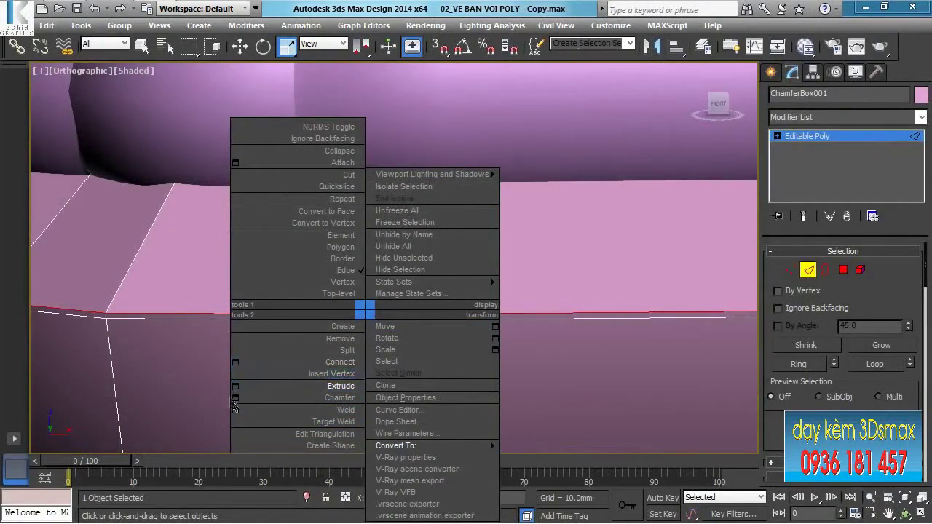
{"action": "left_click", "coordinate": [234, 399]}
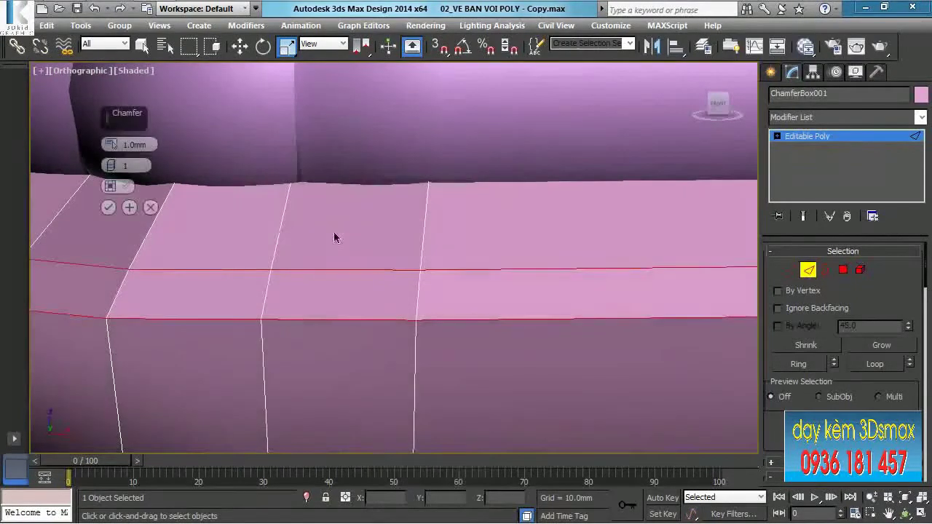
{"action": "middle_click_drag", "start_coordinate": [301, 249], "coordinate": [429, 238]}
{"action": "scroll", "coordinate": [431, 237], "scroll_direction": "down", "scroll_amount": 5}
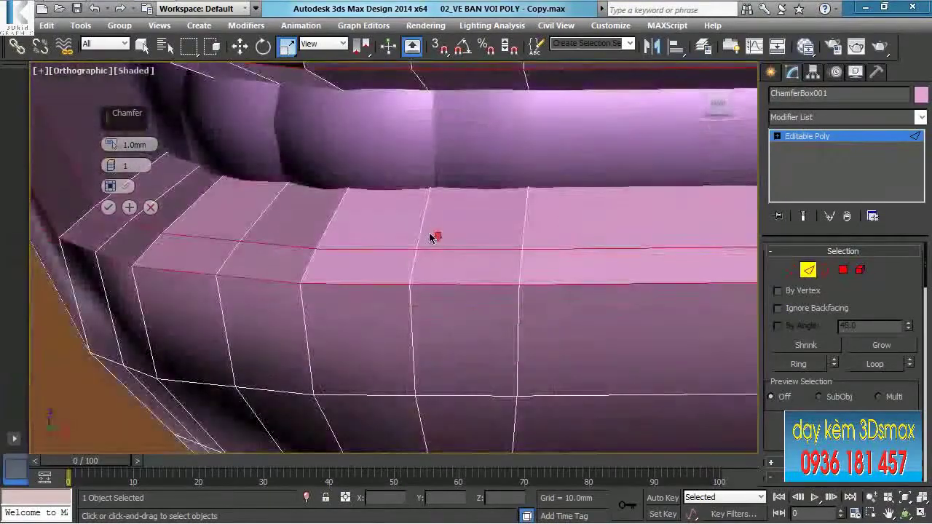
{"action": "scroll", "coordinate": [132, 180], "scroll_direction": "up", "scroll_amount": 4}
{"action": "right_click", "coordinate": [112, 145]}
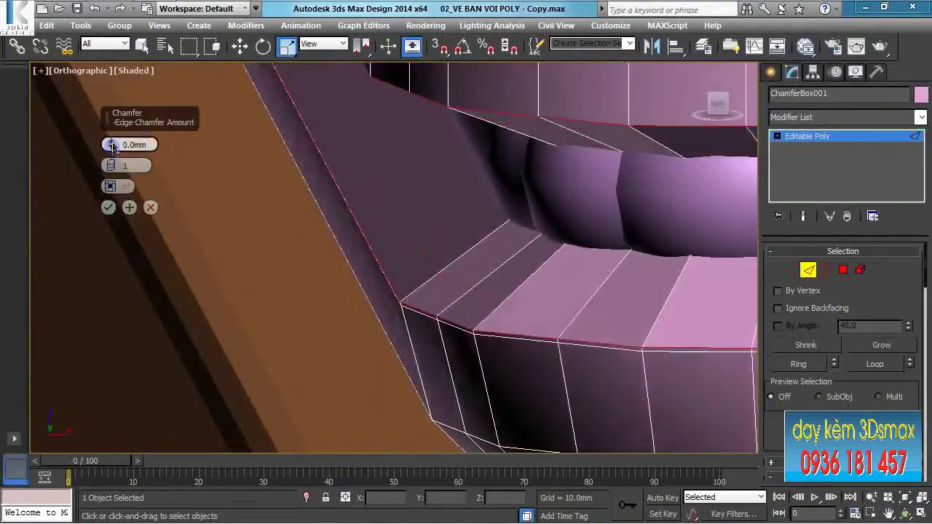
{"action": "left_click_drag", "start_coordinate": [112, 145], "coordinate": [112, 142]}
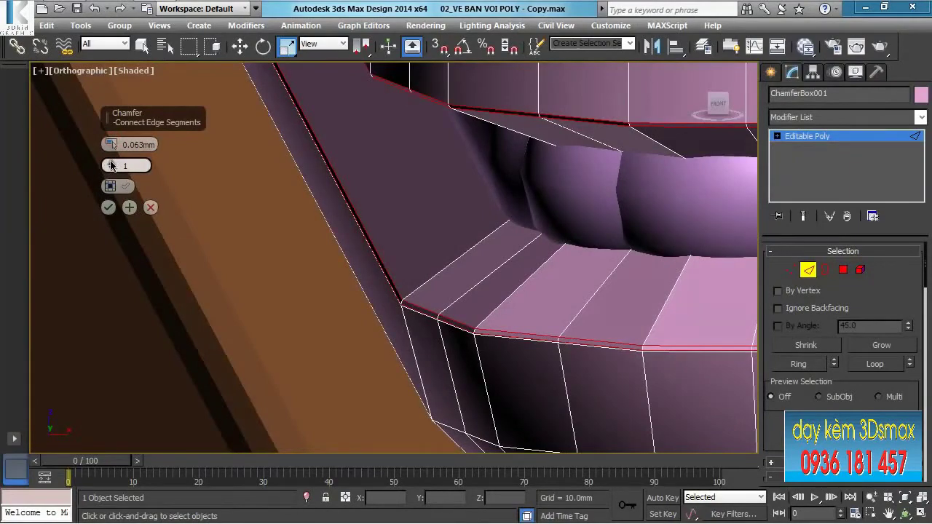
{"action": "left_click", "coordinate": [107, 208]}
{"action": "scroll", "coordinate": [248, 239], "scroll_direction": "down", "scroll_amount": 3}
{"action": "middle_click_drag", "start_coordinate": [257, 226], "coordinate": [466, 324], "text": "alt"}
{"action": "scroll", "coordinate": [397, 224], "scroll_direction": "down", "scroll_amount": 3}
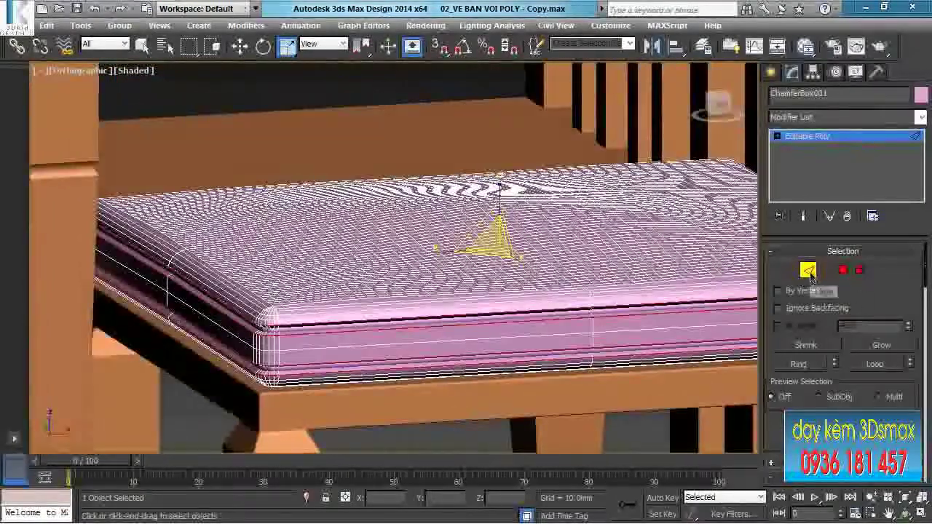
{"action": "left_click", "coordinate": [808, 272]}
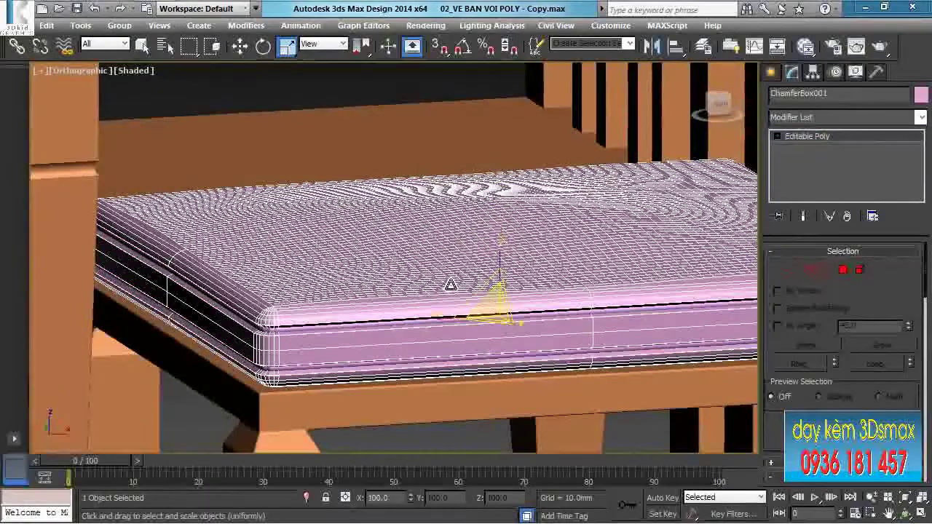
Apply a TurboSmooth modifier to the cushion and inspect its smoothed corner and grooves
{"action": "middle_click_drag", "start_coordinate": [437, 321], "coordinate": [451, 285]}
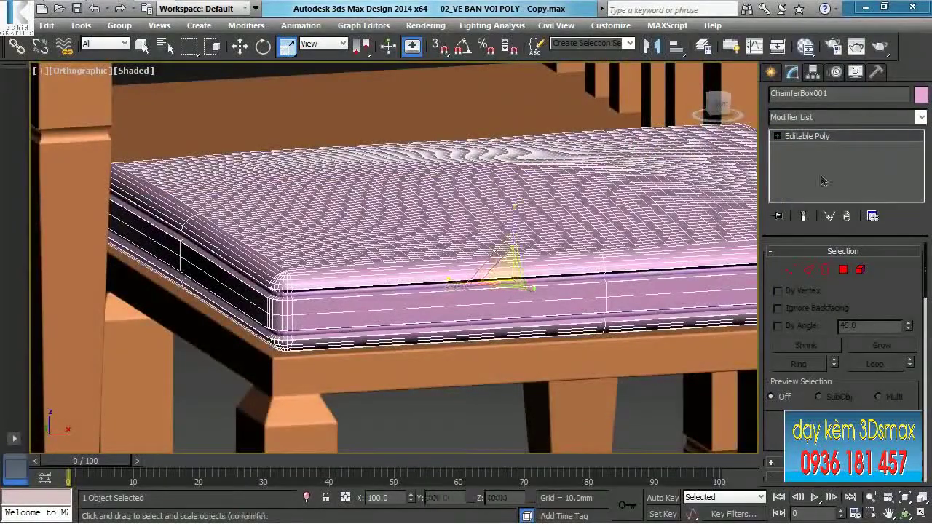
{"action": "left_click", "coordinate": [820, 118]}
{"action": "type", "text": "tu"}
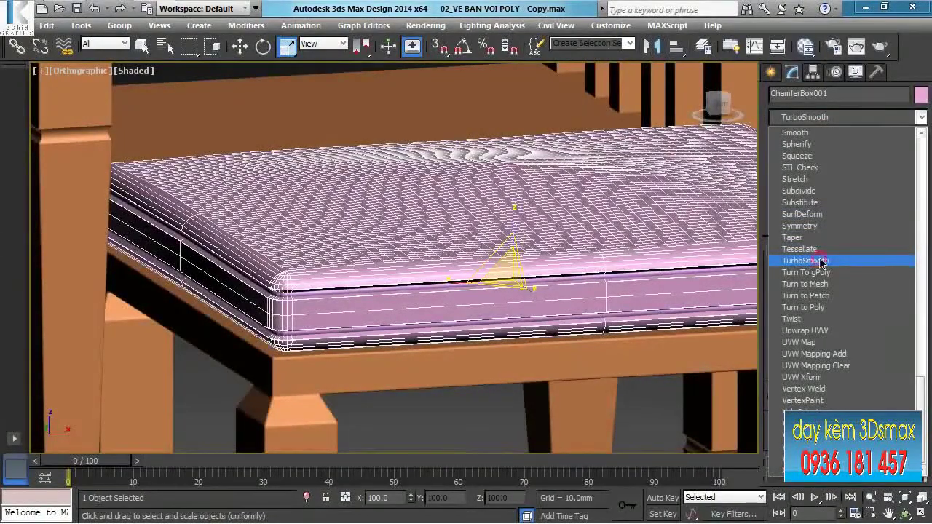
{"action": "left_click", "coordinate": [820, 261]}
{"action": "scroll", "coordinate": [427, 218], "scroll_direction": "up", "scroll_amount": 5}
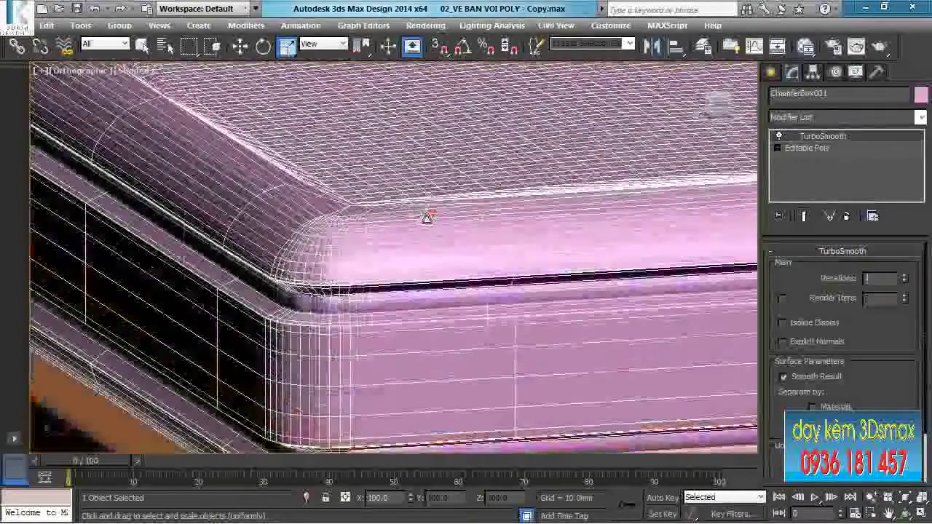
{"action": "scroll", "coordinate": [426, 217], "scroll_direction": "down", "scroll_amount": 2}
{"action": "middle_click_drag", "start_coordinate": [485, 235], "coordinate": [385, 226]}
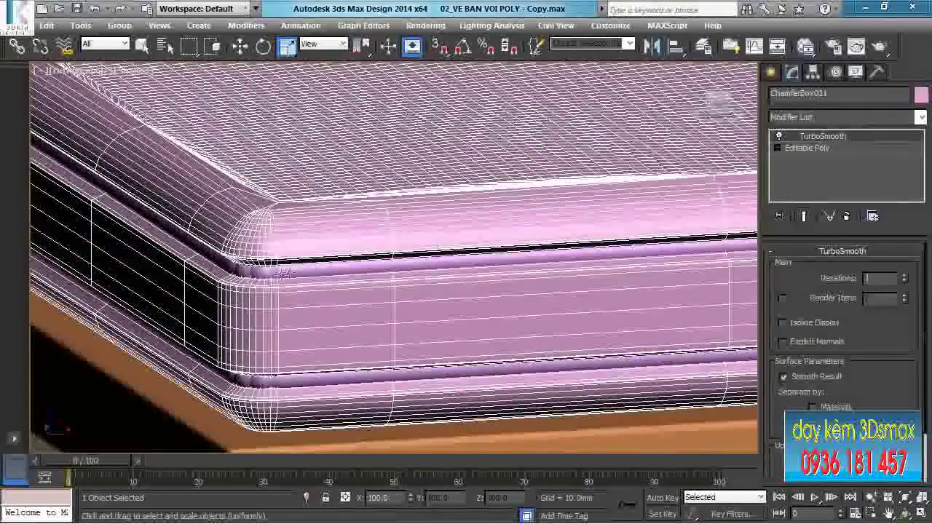
{"action": "scroll", "coordinate": [285, 273], "scroll_direction": "up", "scroll_amount": 3}
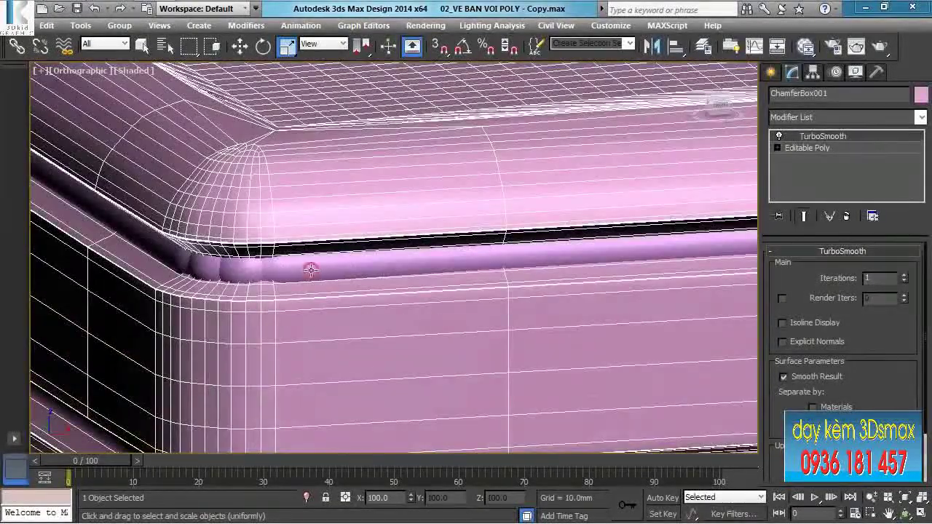
Change the object colour of the piping to dark blue
{"action": "left_click", "coordinate": [310, 270]}
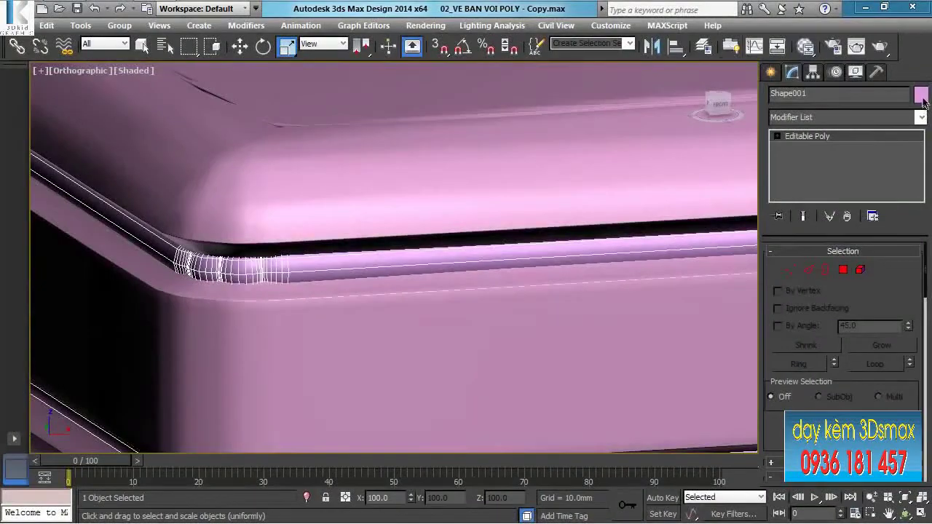
{"action": "left_click", "coordinate": [921, 95]}
{"action": "left_click_drag", "start_coordinate": [597, 179], "coordinate": [587, 143]}
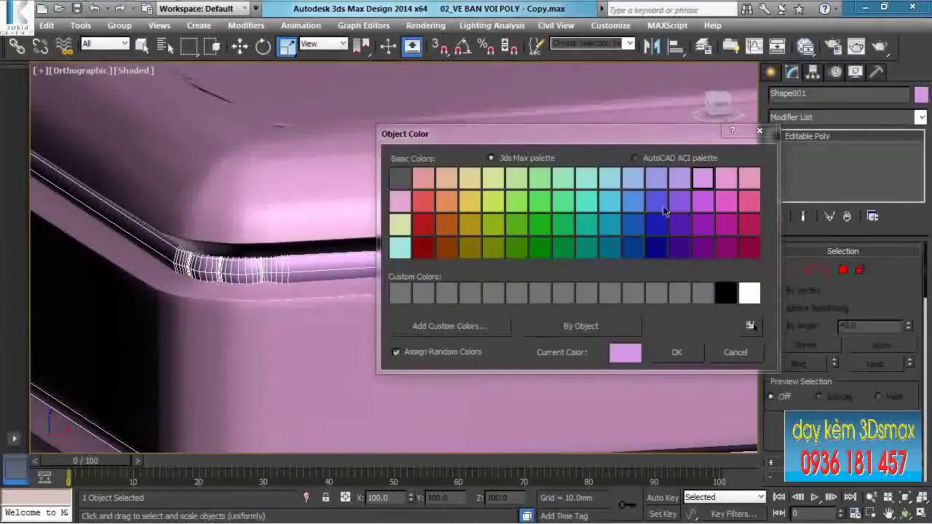
{"action": "left_click", "coordinate": [633, 249]}
{"action": "left_click", "coordinate": [677, 355]}
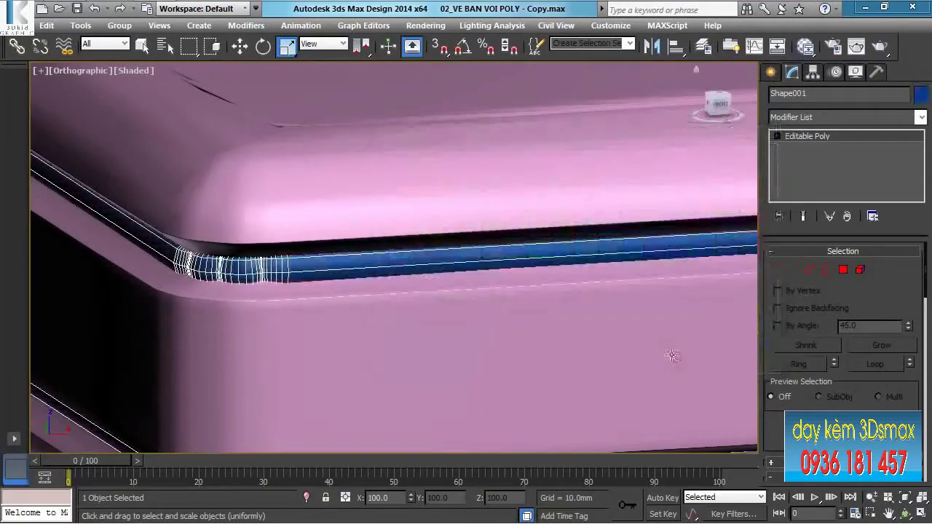
Change the object colour of the seat cushion to bright purple
{"action": "left_click", "coordinate": [549, 175]}
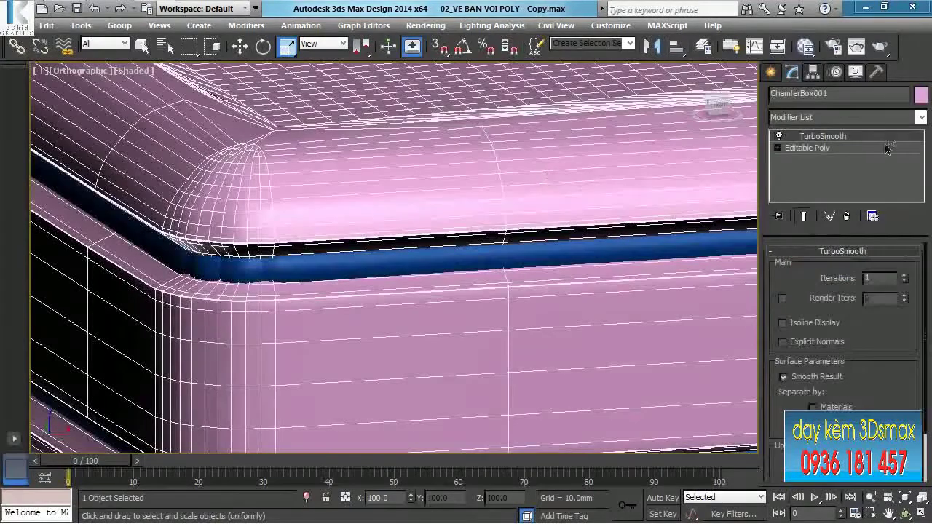
{"action": "left_click", "coordinate": [921, 95]}
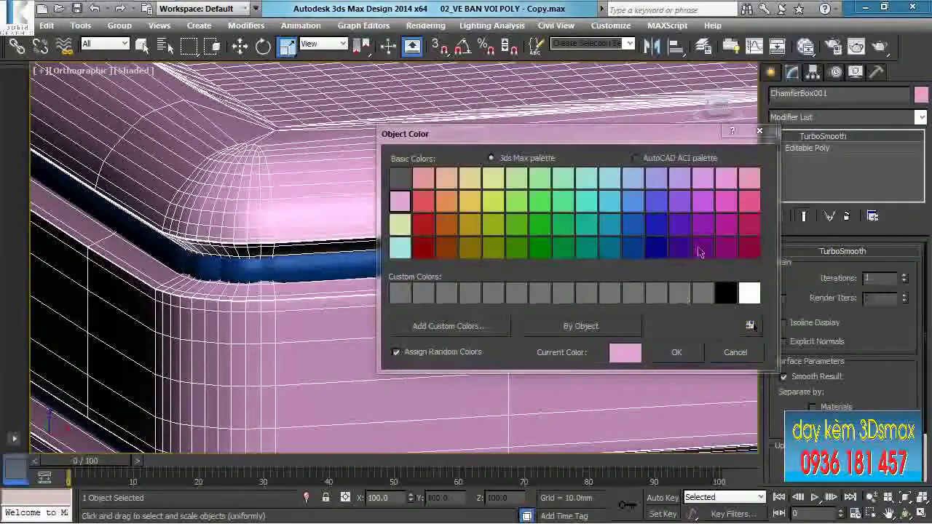
{"action": "left_click", "coordinate": [704, 203]}
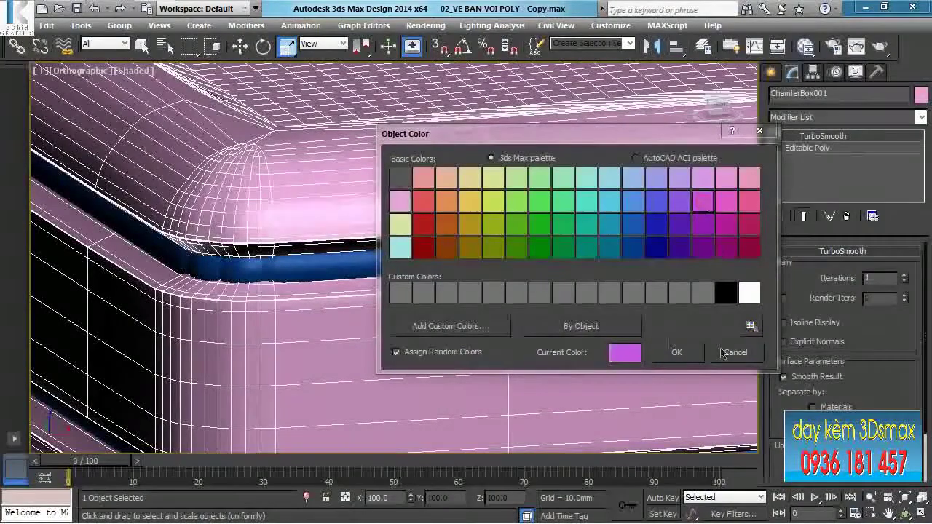
{"action": "left_click", "coordinate": [675, 352]}
Select the cushion together with its piping and combine them into one group with the default name
{"action": "scroll", "coordinate": [507, 294], "scroll_direction": "down", "scroll_amount": 10}
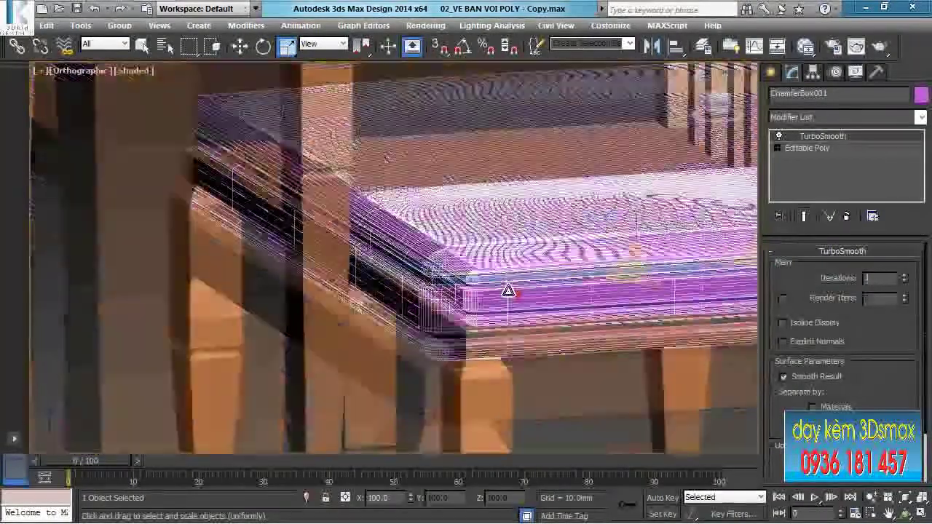
{"action": "scroll", "coordinate": [575, 368], "scroll_direction": "down", "scroll_amount": 8}
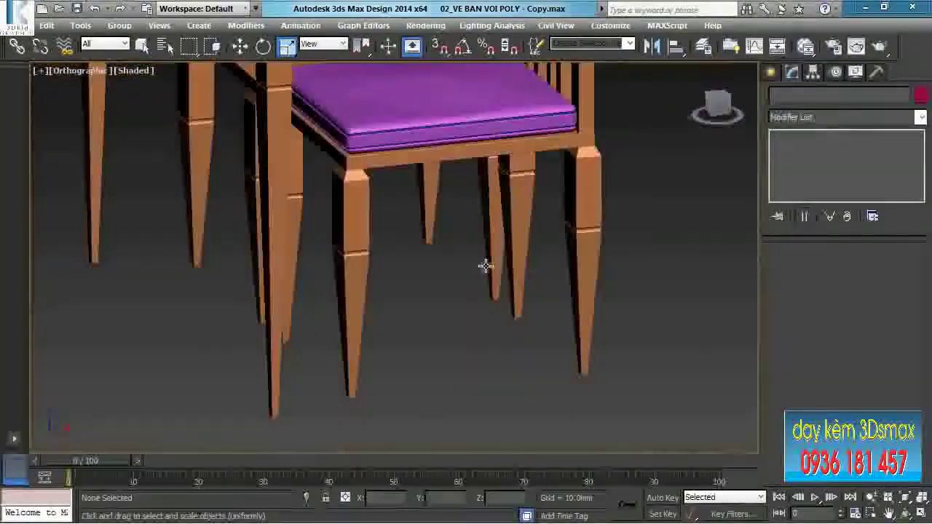
{"action": "mouse_move", "coordinate": [485, 264]}
{"action": "middle_mouse_down", "text": "alt"}
{"action": "mouse_move", "coordinate": [447, 259]}
{"action": "mouse_move", "coordinate": [511, 271]}
{"action": "middle_mouse_up", "text": "alt"}
{"action": "scroll", "coordinate": [506, 299], "scroll_direction": "up", "scroll_amount": 10}
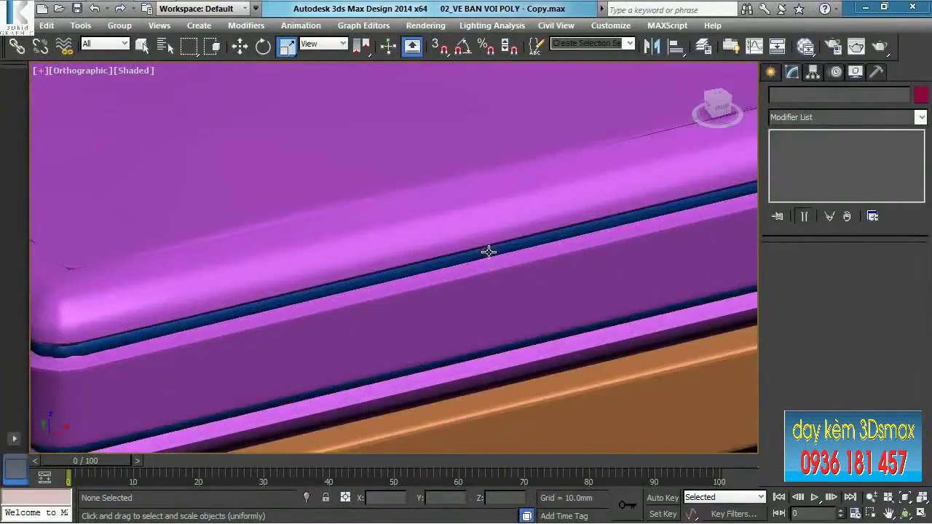
{"action": "left_click", "coordinate": [489, 251]}
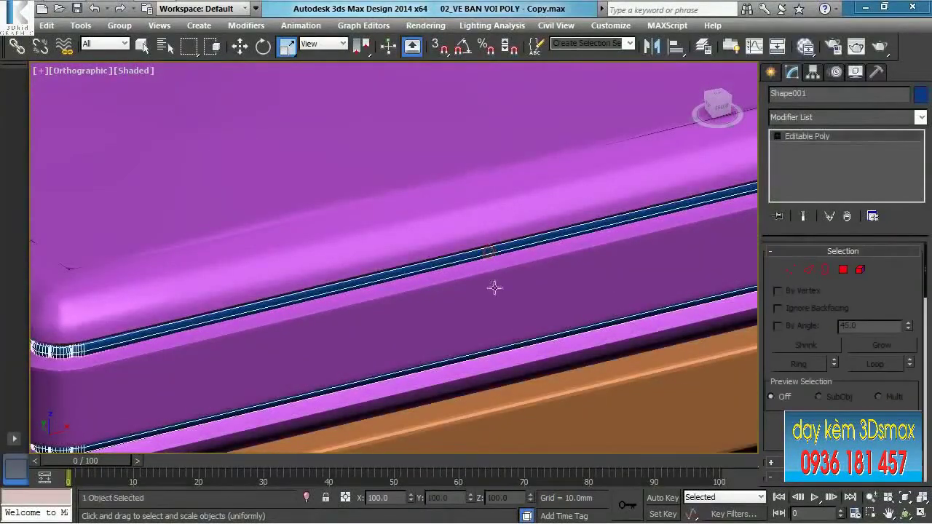
{"action": "left_click", "coordinate": [499, 295], "text": "ctrl"}
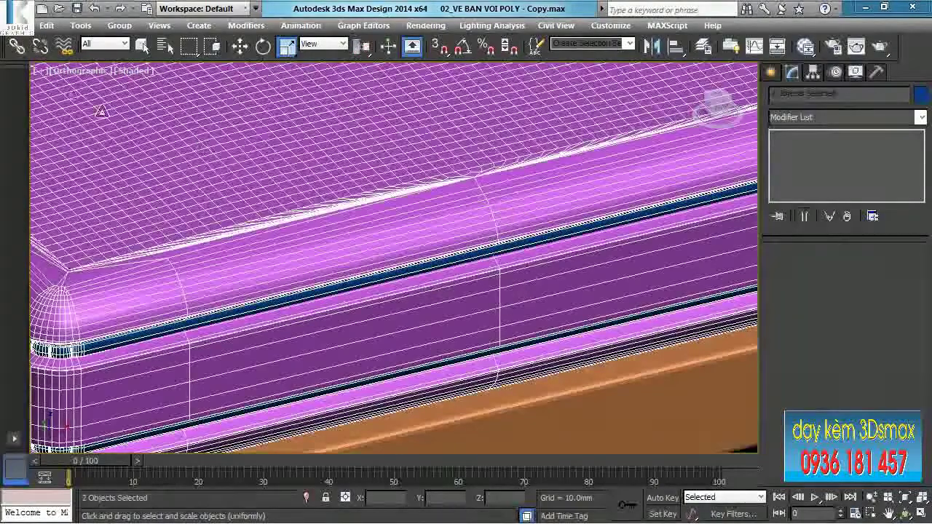
{"action": "left_click", "coordinate": [116, 26]}
{"action": "left_click", "coordinate": [131, 43]}
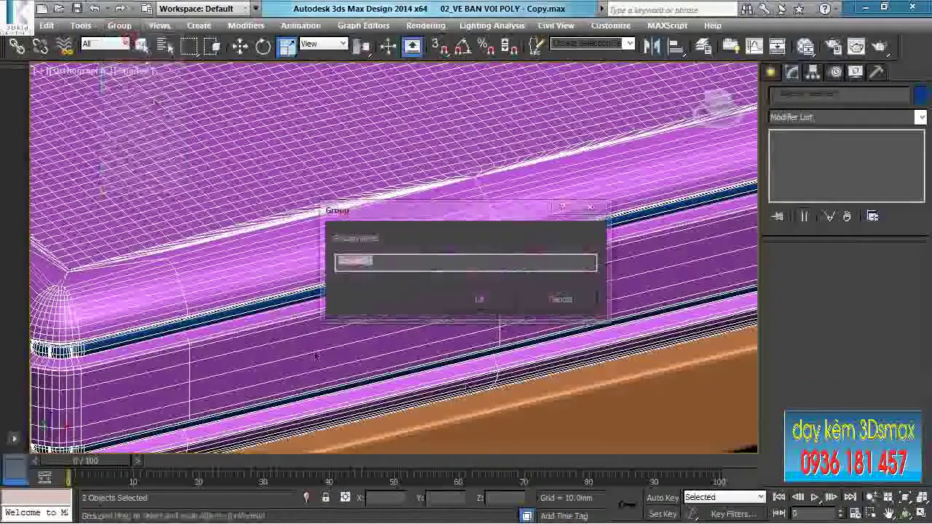
{"action": "left_click", "coordinate": [478, 298]}
In the Top view, copy the cushion group along Y onto the neighbouring chair on the same side of the table
{"action": "scroll", "coordinate": [460, 320], "scroll_direction": "down", "scroll_amount": 4}
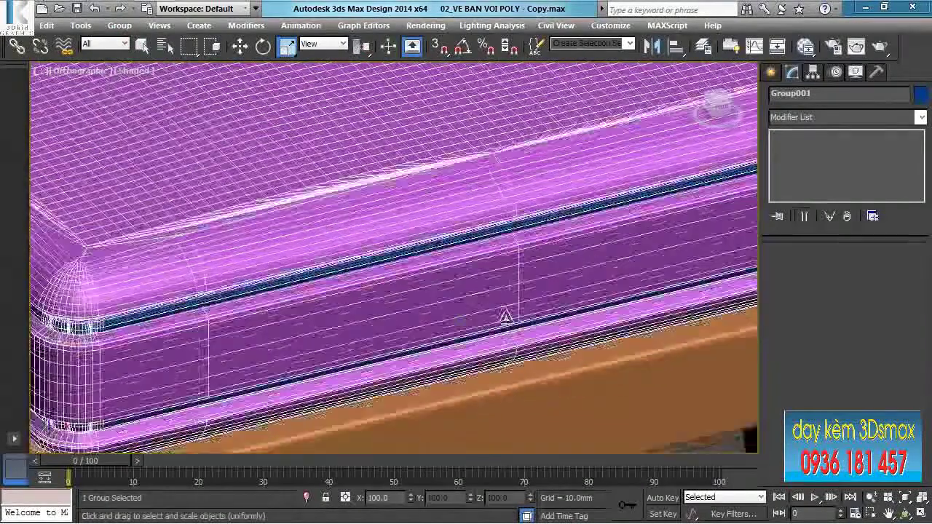
{"action": "key", "text": "t"}
{"action": "key", "text": "z"}
{"action": "middle_click_drag", "start_coordinate": [532, 330], "coordinate": [551, 313]}
{"action": "middle_click_drag", "start_coordinate": [472, 285], "coordinate": [489, 333]}
{"action": "key", "text": "w"}
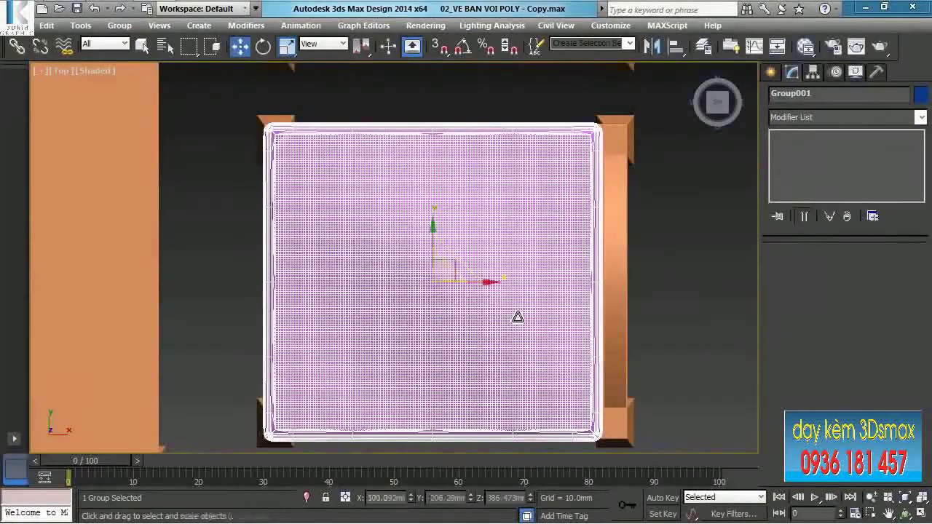
{"action": "middle_click_drag", "start_coordinate": [474, 262], "coordinate": [497, 345]}
{"action": "scroll", "coordinate": [498, 322], "scroll_direction": "down", "scroll_amount": 3}
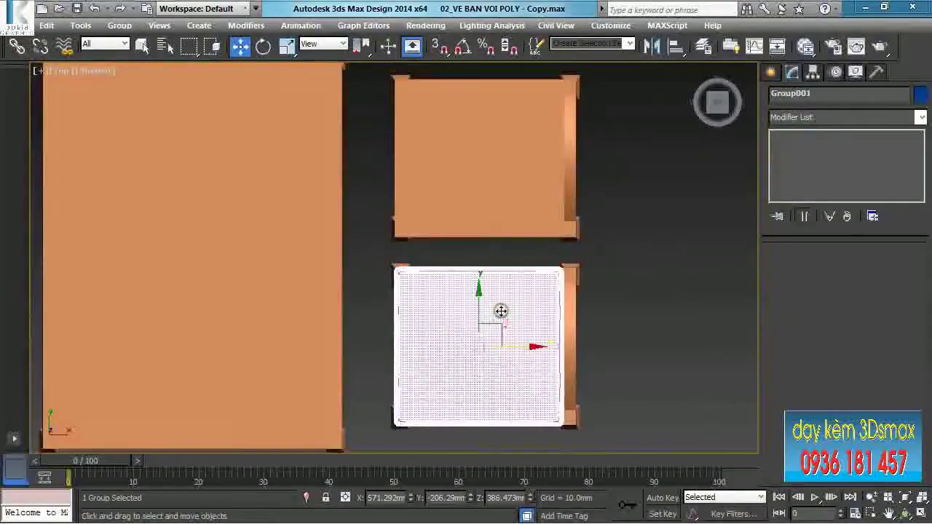
{"action": "left_click_drag", "start_coordinate": [466, 329], "coordinate": [469, 139], "text": "shift"}
{"action": "key", "text": "Return"}
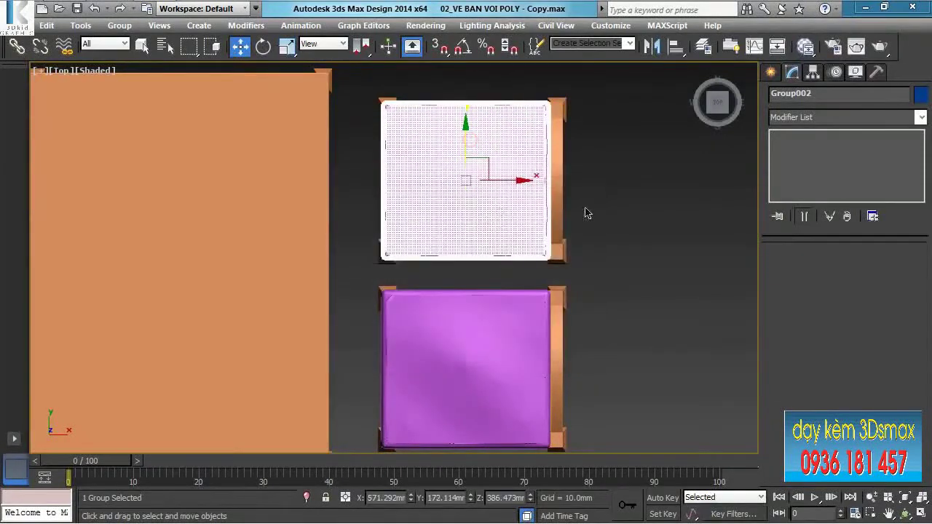
Align the copied cushion to its chair (Box003) in Y position only, centre to centre
{"action": "key", "text": "alt+a"}
{"action": "left_click", "coordinate": [556, 184]}
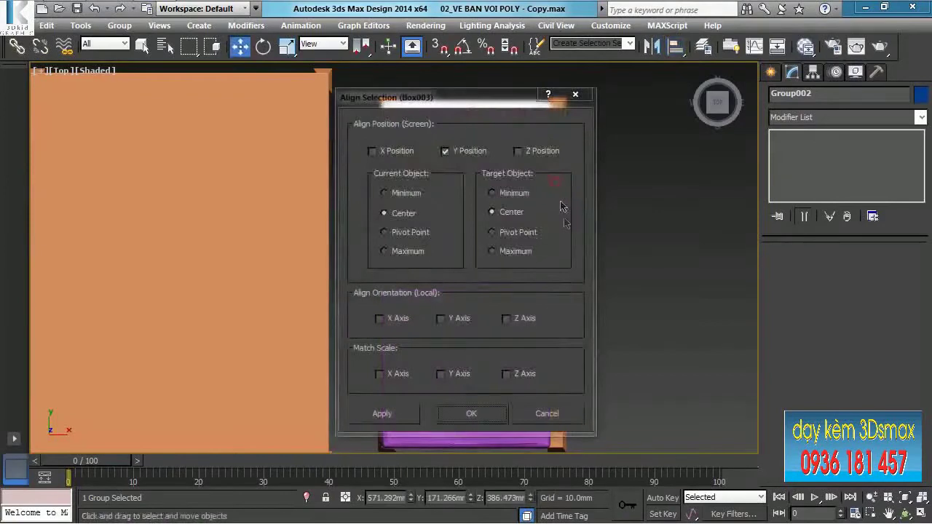
{"action": "left_click_drag", "start_coordinate": [564, 93], "coordinate": [857, 71]}
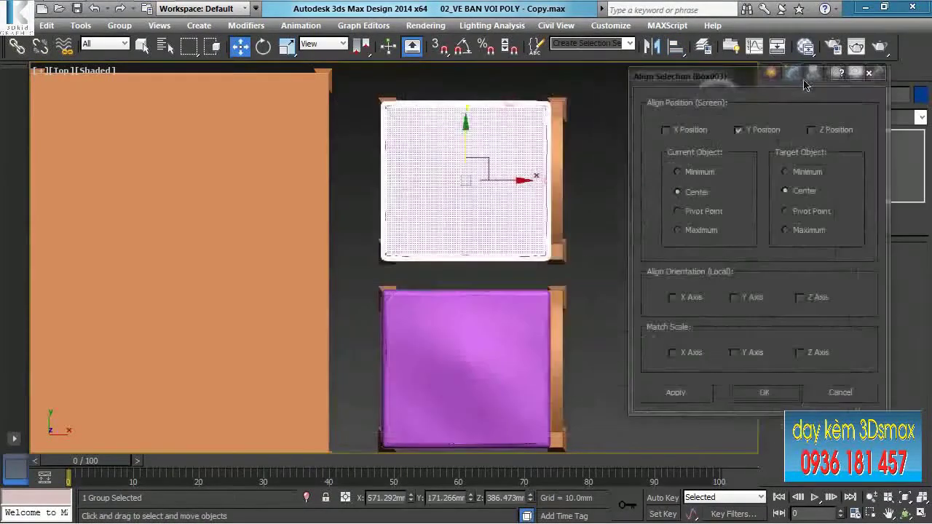
{"action": "left_click", "coordinate": [765, 392]}
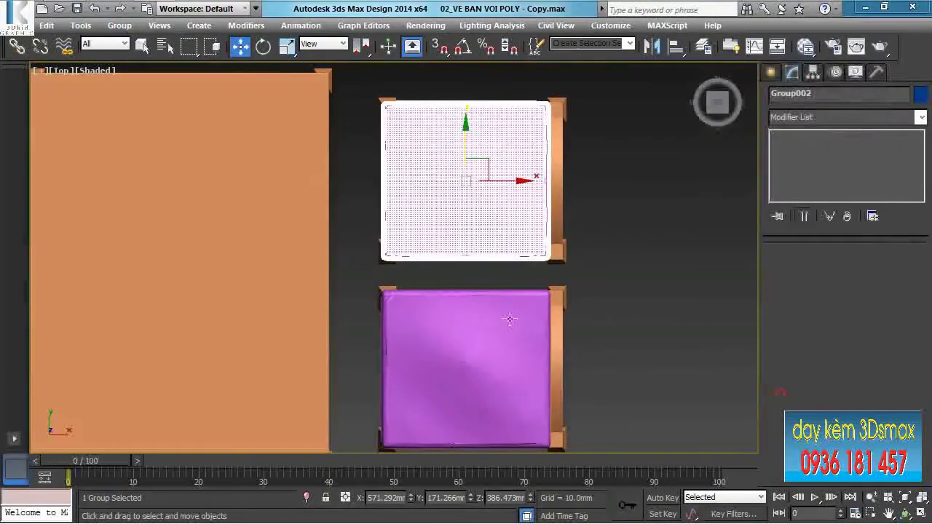
Select both cushion groups and copy them along X onto the two chairs on the opposite side of the table
{"action": "middle_click_drag", "start_coordinate": [505, 322], "coordinate": [548, 249]}
{"action": "left_click", "coordinate": [535, 291], "text": "ctrl"}
{"action": "scroll", "coordinate": [535, 290], "scroll_direction": "down", "scroll_amount": 4}
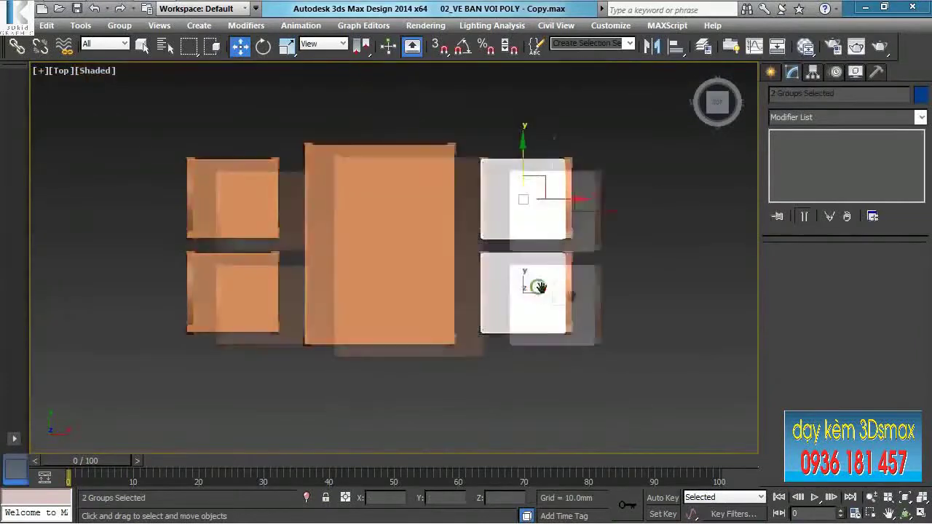
{"action": "middle_click_drag", "start_coordinate": [536, 290], "coordinate": [568, 298]}
{"action": "mouse_move", "coordinate": [606, 209]}
{"action": "left_mouse_down"}
{"action": "mouse_move", "coordinate": [305, 212]}
{"action": "mouse_move", "coordinate": [321, 220]}
{"action": "left_mouse_up"}
{"action": "key", "text": "Return"}
Shift the two copied cushions along X to fit their chair seats and check the cushion fit up close
{"action": "mouse_move", "coordinate": [311, 301]}
{"action": "middle_mouse_down", "text": "alt"}
{"action": "mouse_move", "coordinate": [269, 280]}
{"action": "mouse_move", "coordinate": [434, 197]}
{"action": "middle_mouse_up", "text": "alt"}
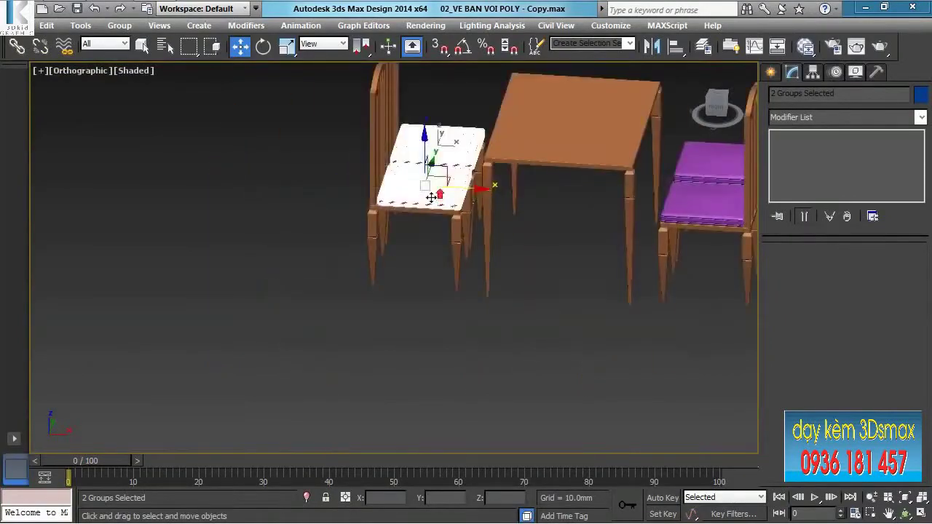
{"action": "scroll", "coordinate": [436, 196], "scroll_direction": "up", "scroll_amount": 5}
{"action": "middle_click_drag", "start_coordinate": [448, 161], "coordinate": [449, 220]}
{"action": "left_click_drag", "start_coordinate": [449, 220], "coordinate": [454, 215]}
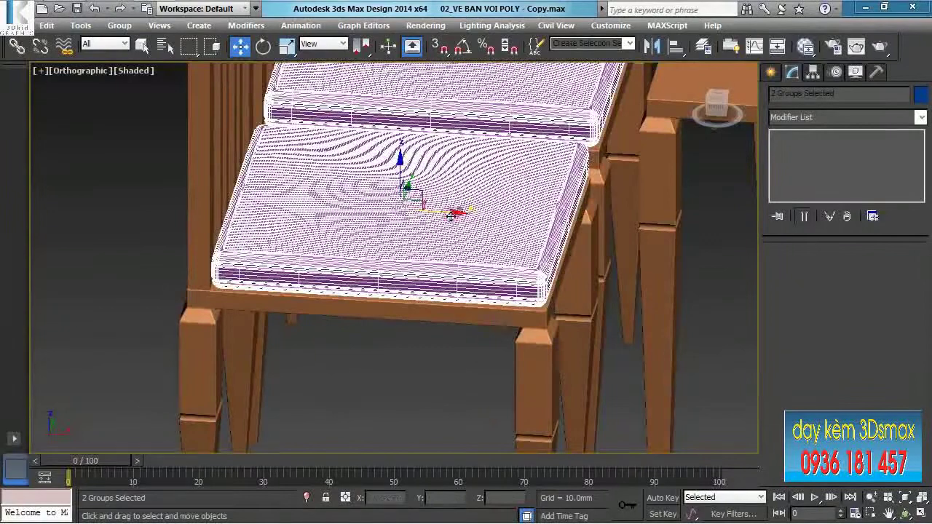
{"action": "scroll", "coordinate": [455, 217], "scroll_direction": "down", "scroll_amount": 5}
{"action": "middle_click_drag", "start_coordinate": [517, 227], "coordinate": [388, 256]}
{"action": "left_click", "coordinate": [486, 313]}
{"action": "middle_click_drag", "start_coordinate": [439, 306], "coordinate": [460, 267], "text": "alt"}
{"action": "scroll", "coordinate": [558, 181], "scroll_direction": "up", "scroll_amount": 8}
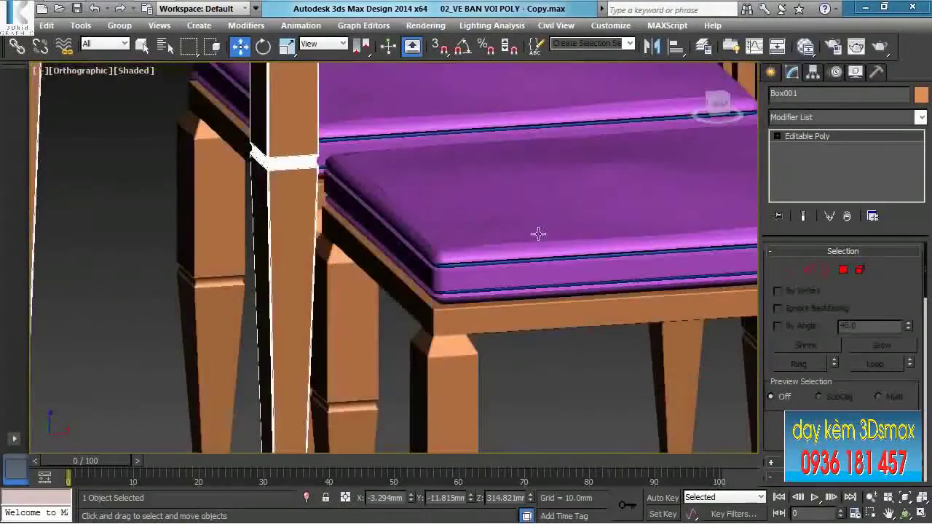
{"action": "scroll", "coordinate": [540, 234], "scroll_direction": "down", "scroll_amount": 8}
Group the two chairs on the table's -X side together with their cushions, keeping the default name
{"action": "middle_click_drag", "start_coordinate": [541, 235], "coordinate": [218, 324], "text": "alt"}
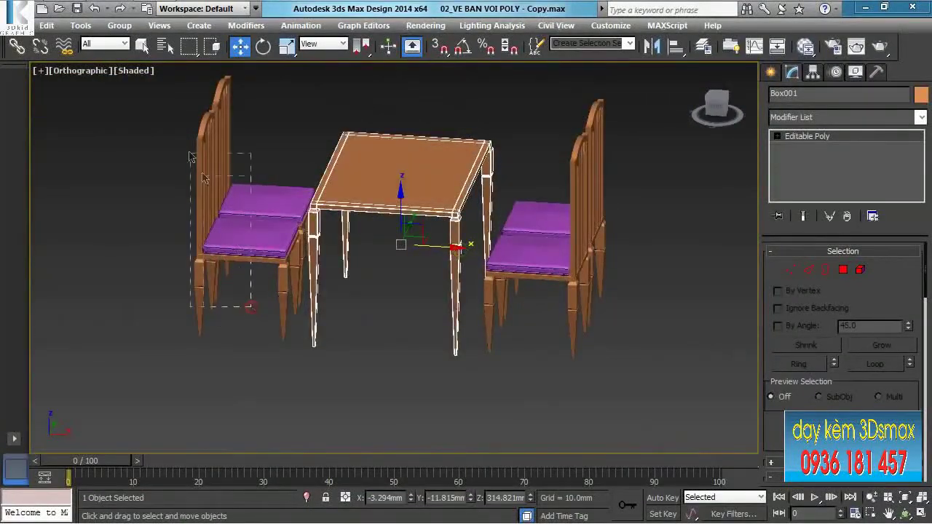
{"action": "left_click_drag", "start_coordinate": [170, 123], "coordinate": [169, 123]}
{"action": "left_click", "coordinate": [119, 25]}
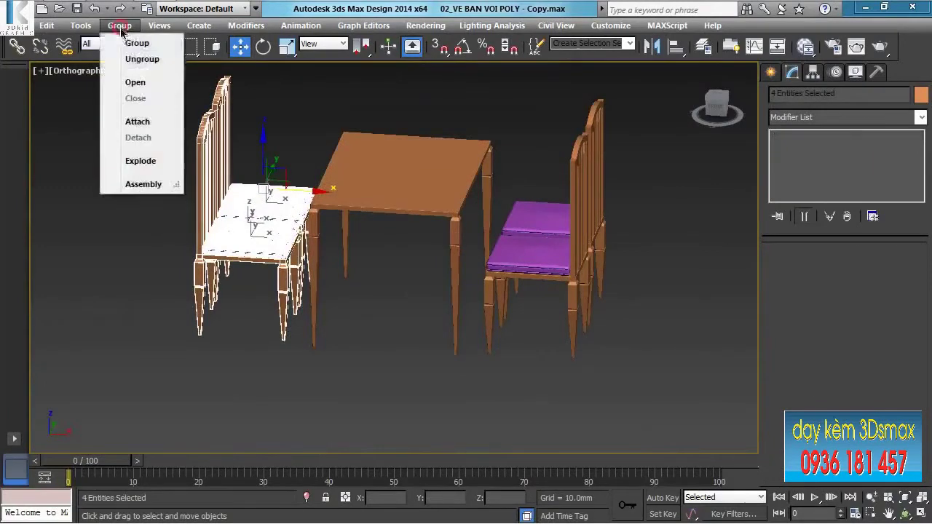
{"action": "left_click", "coordinate": [139, 45]}
{"action": "left_click", "coordinate": [480, 299]}
Group the two chairs on the table's +X side together with their cushions as Group006
{"action": "left_click_drag", "start_coordinate": [662, 298], "coordinate": [703, 374]}
{"action": "left_click_drag", "start_coordinate": [559, 131], "coordinate": [557, 129]}
{"action": "left_click", "coordinate": [119, 26]}
{"action": "left_click", "coordinate": [139, 45]}
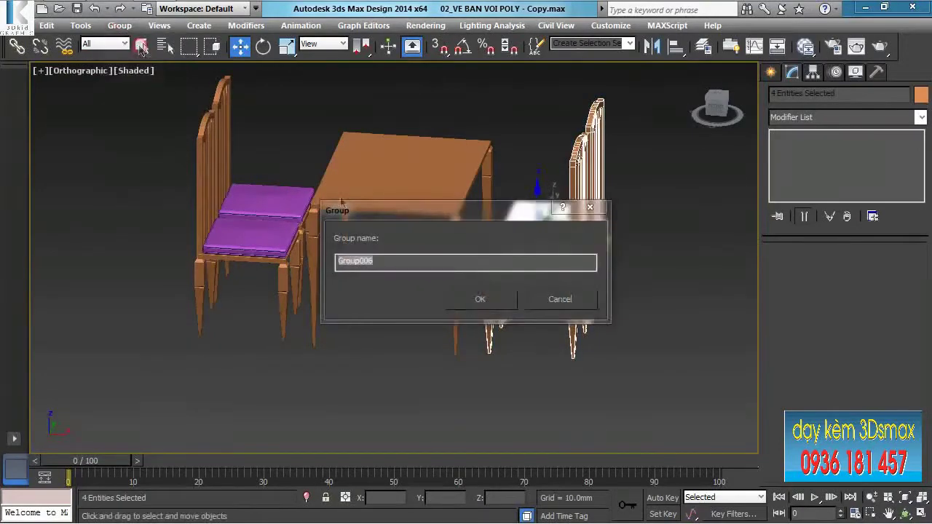
{"action": "left_click", "coordinate": [479, 301]}
Examine the whole dining set from several angles, looking closely at the straight chair backs
{"action": "middle_click_drag", "start_coordinate": [484, 297], "coordinate": [672, 270], "text": "alt"}
{"action": "left_click", "coordinate": [679, 266]}
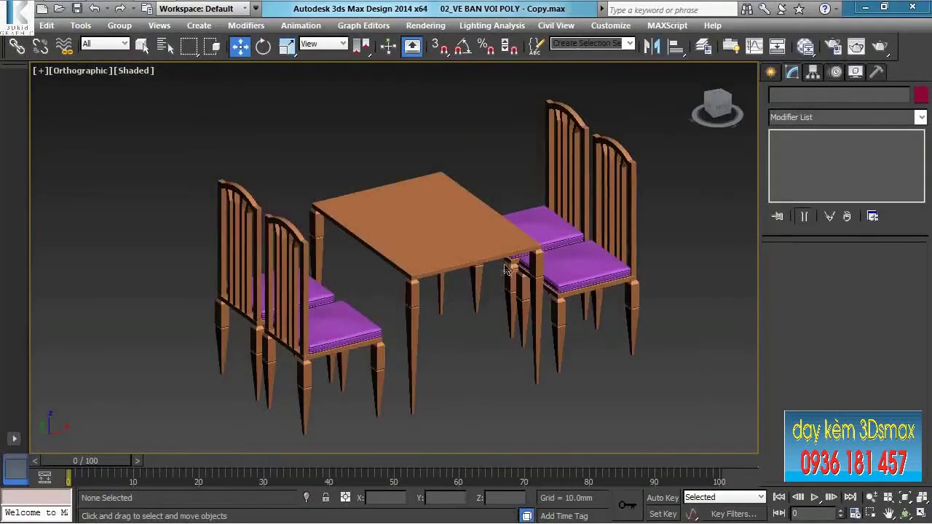
{"action": "scroll", "coordinate": [572, 158], "scroll_direction": "up", "scroll_amount": 6}
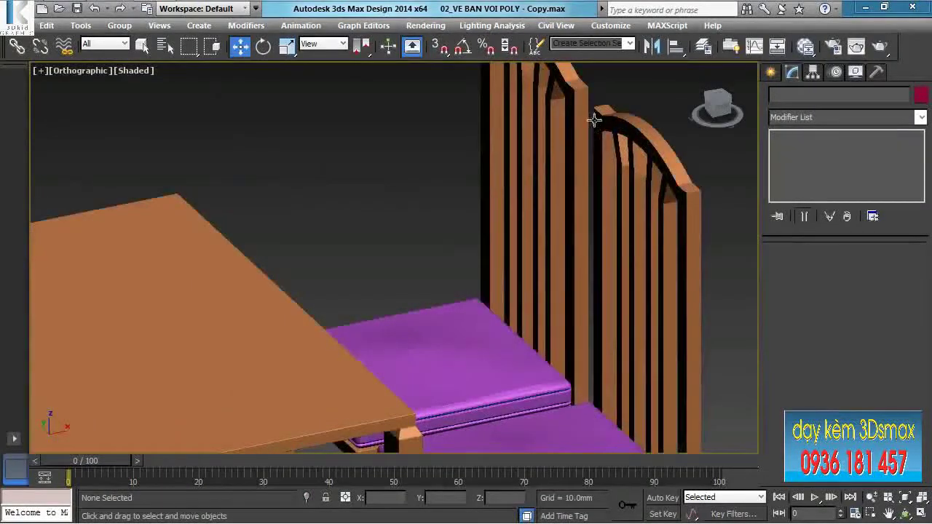
{"action": "middle_click_drag", "start_coordinate": [597, 330], "coordinate": [596, 283]}
{"action": "scroll", "coordinate": [597, 282], "scroll_direction": "down", "scroll_amount": 4}
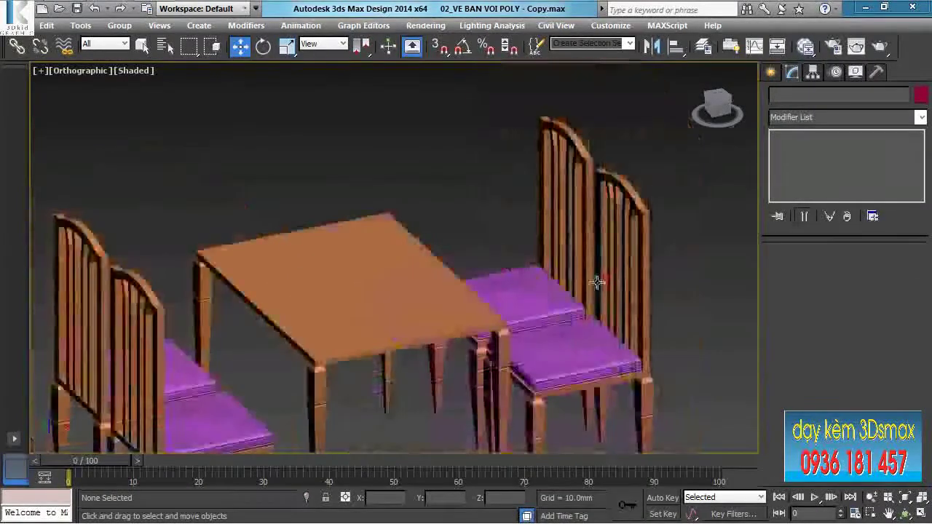
{"action": "middle_click_drag", "start_coordinate": [575, 328], "coordinate": [572, 262]}
{"action": "middle_click_drag", "start_coordinate": [490, 322], "coordinate": [481, 332], "text": "alt"}
Convert the objects of chair group Group006 to Editable Poly
{"action": "left_click", "coordinate": [513, 271]}
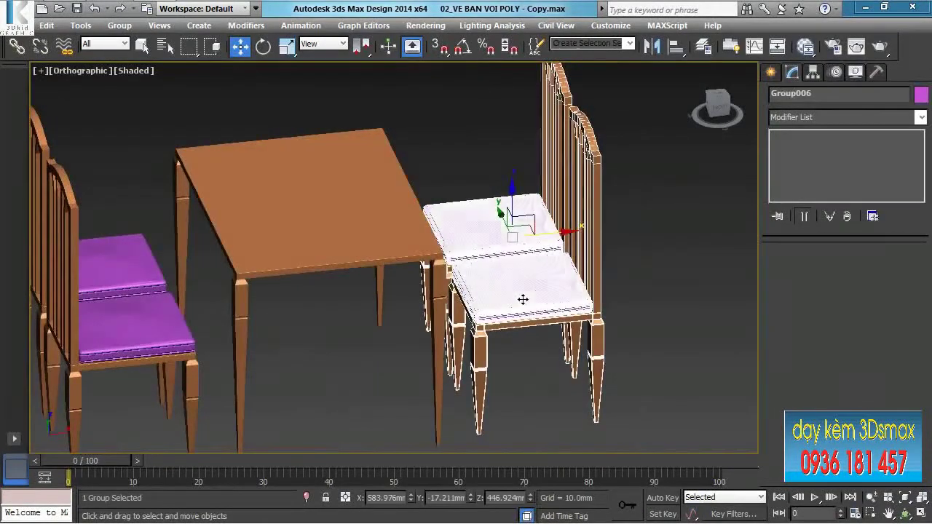
{"action": "right_click", "coordinate": [537, 277]}
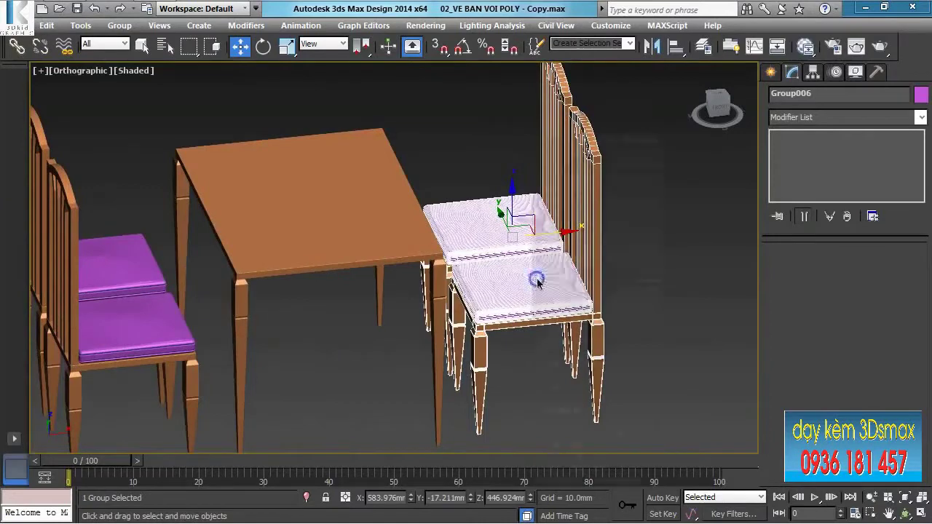
{"action": "mouse_move", "coordinate": [582, 411]}
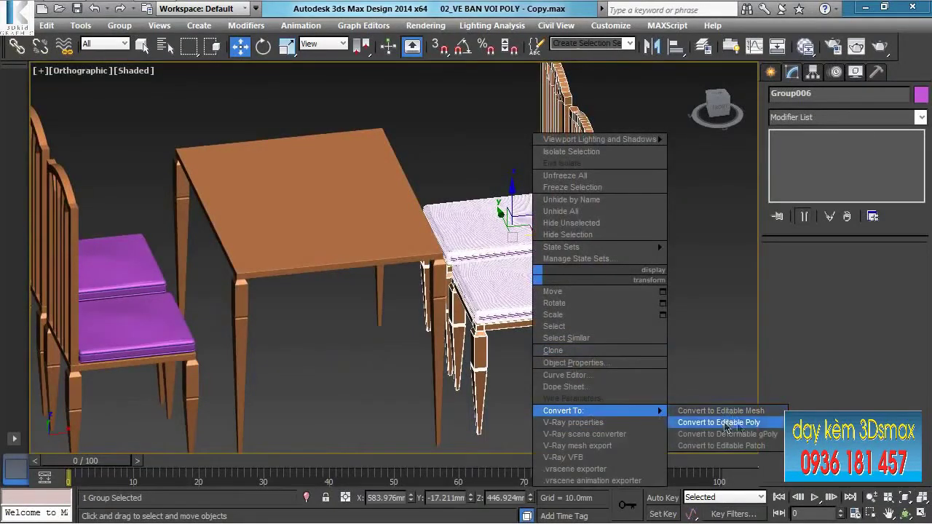
{"action": "left_click", "coordinate": [739, 423]}
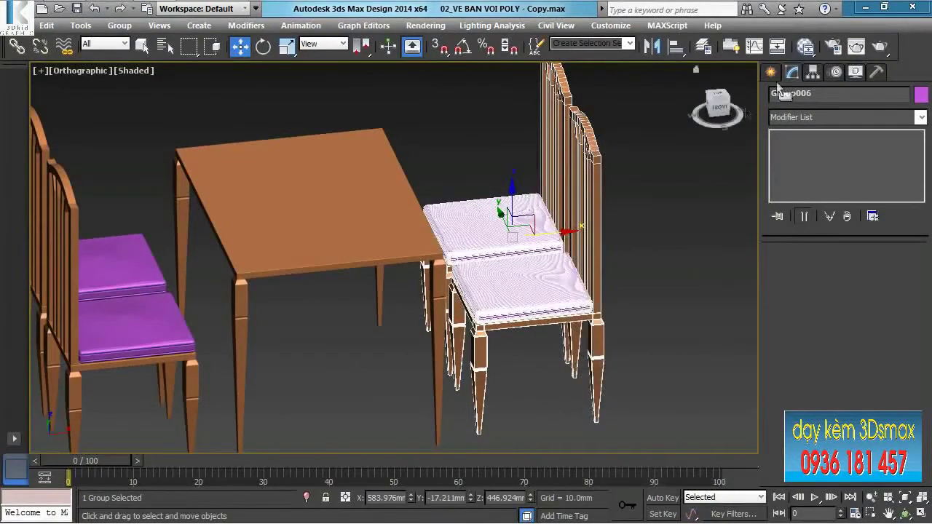
Add an Edit Poly modifier to Group006 and enter its Vertex level in the Front view
{"action": "left_click", "coordinate": [832, 120]}
{"action": "key", "text": "e"}
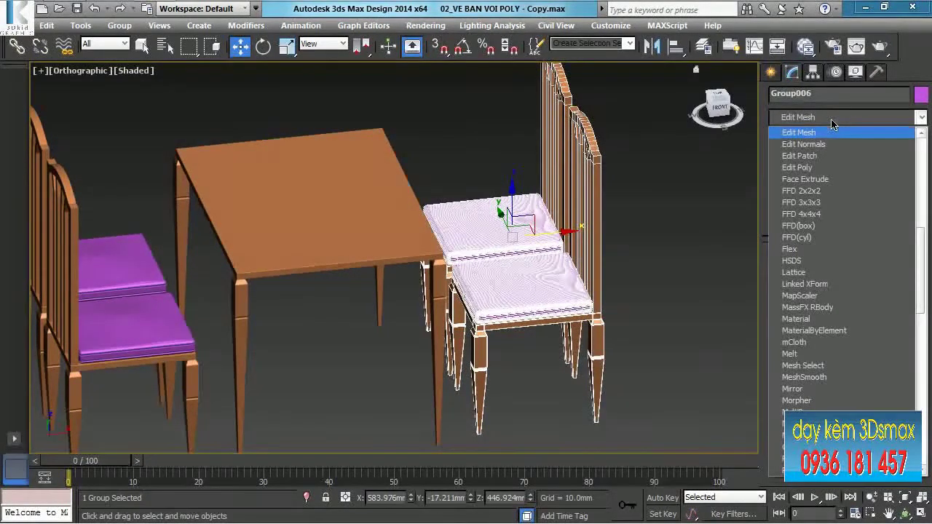
{"action": "left_click", "coordinate": [817, 170]}
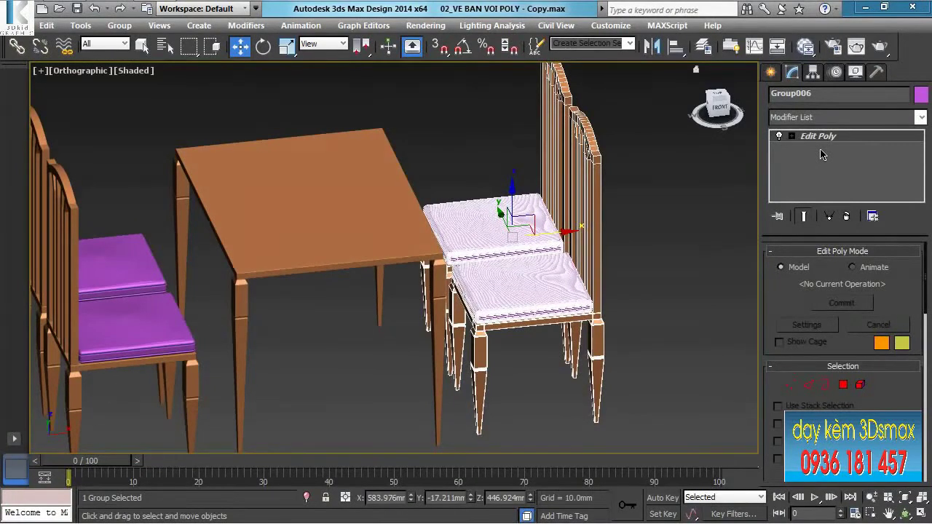
{"action": "left_click", "coordinate": [790, 385]}
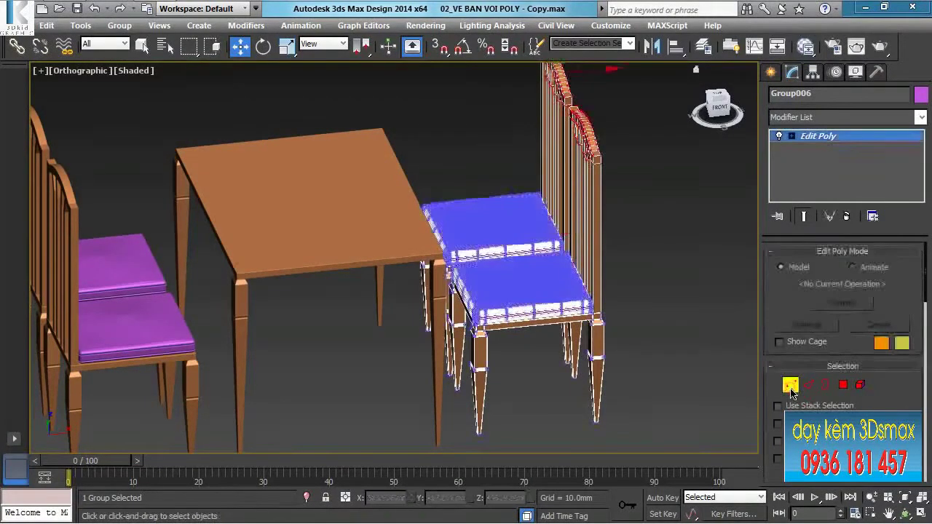
{"action": "middle_click_drag", "start_coordinate": [585, 268], "coordinate": [571, 282]}
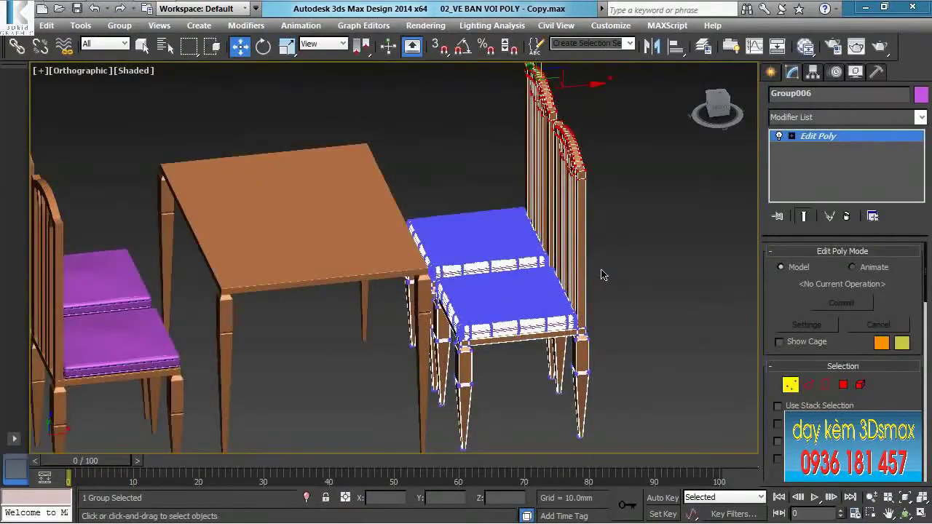
{"action": "key", "text": "f"}
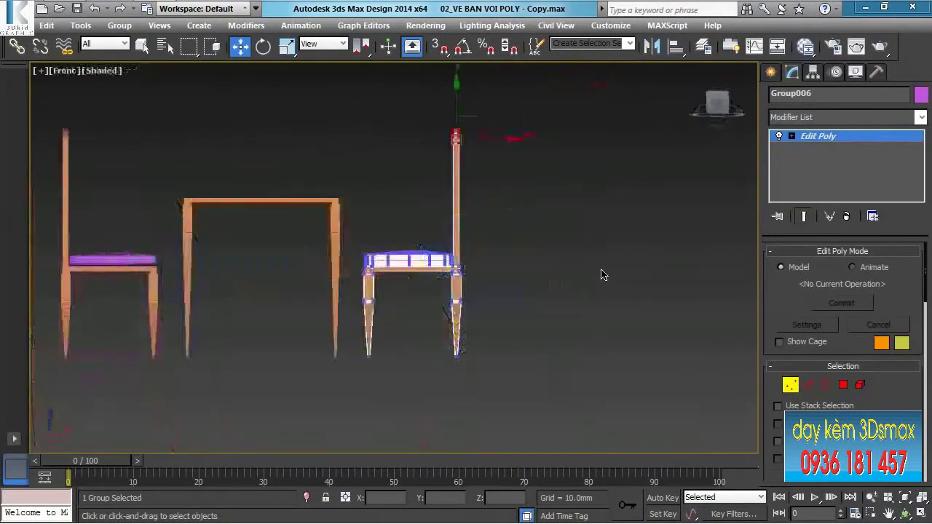
Move the selected top vertices of Group006's chair backs slightly along +X so the backs lean away from the table, then leave Vertex level
{"action": "scroll", "coordinate": [456, 214], "scroll_direction": "up", "scroll_amount": 2}
{"action": "middle_click_drag", "start_coordinate": [482, 227], "coordinate": [483, 276]}
{"action": "left_click_drag", "start_coordinate": [588, 238], "coordinate": [588, 238]}
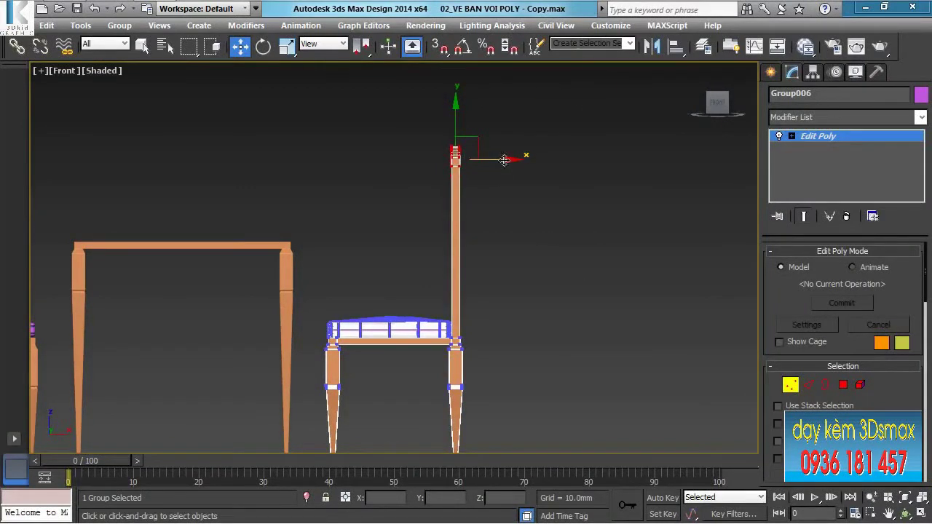
{"action": "mouse_move", "coordinate": [505, 161]}
{"action": "left_mouse_down"}
{"action": "mouse_move", "coordinate": [532, 157]}
{"action": "mouse_move", "coordinate": [512, 160]}
{"action": "left_mouse_up"}
{"action": "middle_click_drag", "start_coordinate": [461, 293], "coordinate": [510, 105]}
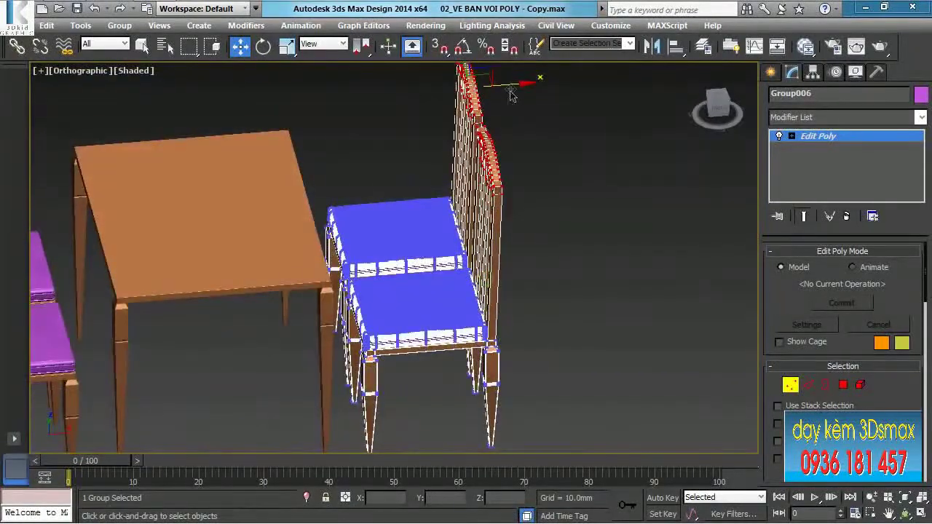
{"action": "left_click_drag", "start_coordinate": [513, 86], "coordinate": [514, 86]}
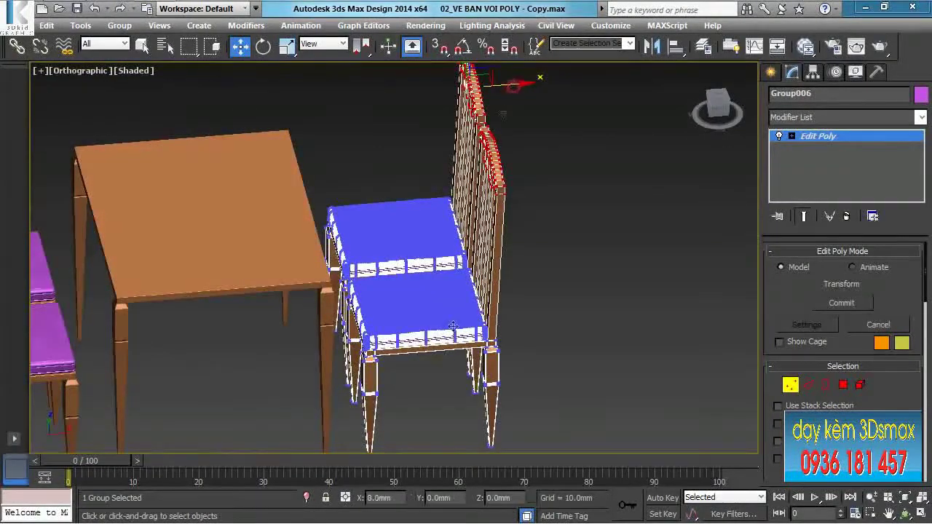
{"action": "key", "text": "f"}
{"action": "scroll", "coordinate": [505, 314], "scroll_direction": "down", "scroll_amount": 3}
{"action": "middle_click_drag", "start_coordinate": [511, 306], "coordinate": [507, 328]}
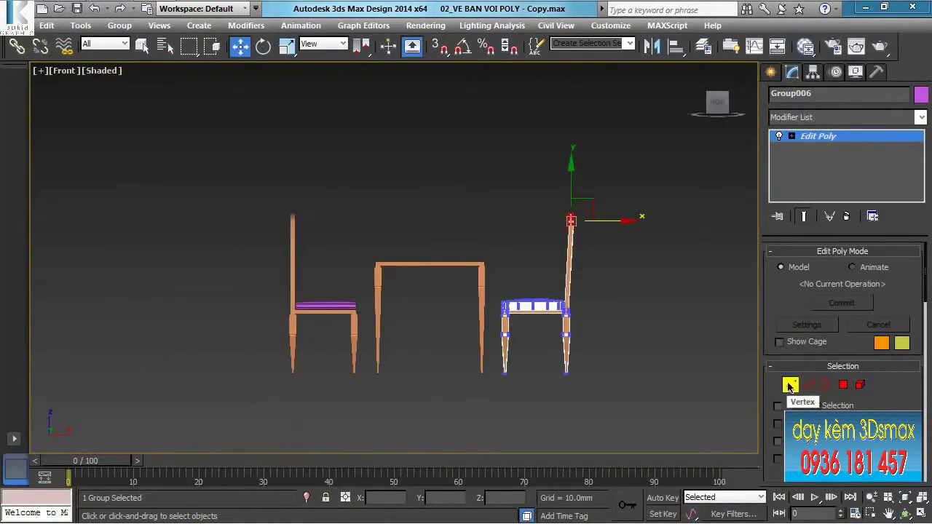
{"action": "left_click", "coordinate": [789, 385]}
Delete the two straight-backed chairs and their cushions on the table's -X side
{"action": "left_click_drag", "start_coordinate": [332, 239], "coordinate": [262, 337]}
{"action": "key", "text": "Delete"}
{"action": "left_click", "coordinate": [527, 284]}
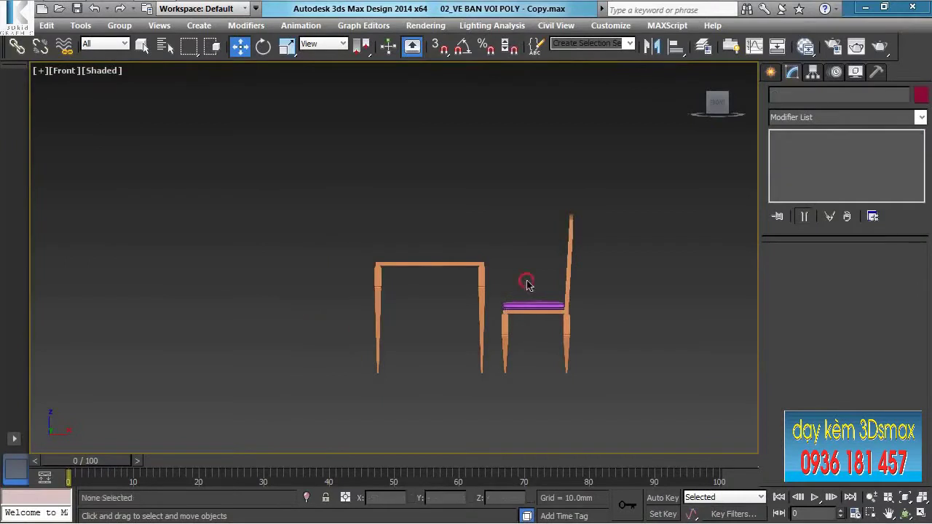
Clone the leaning-back chair group Group006 along X to the table's -X side as one instance
{"action": "left_click", "coordinate": [569, 293]}
{"action": "left_click_drag", "start_coordinate": [580, 294], "coordinate": [372, 294], "text": "shift"}
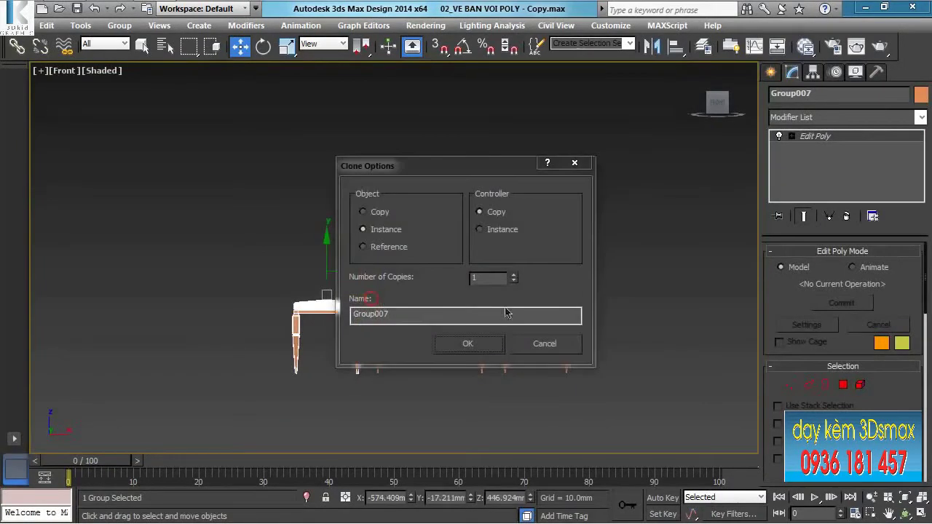
{"action": "left_click", "coordinate": [468, 345]}
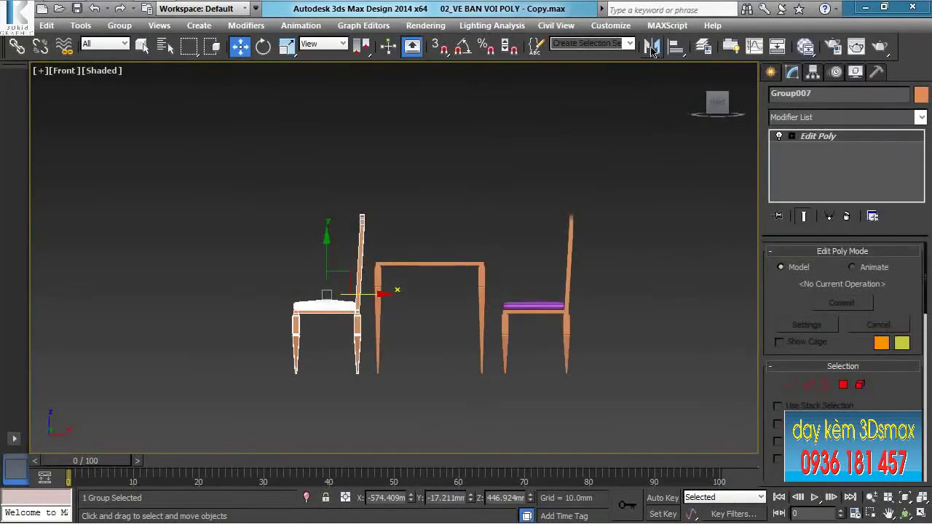
Mirror the cloned chair group about the X axis with No Clone so it faces the table, and deselect it
{"action": "left_click", "coordinate": [651, 47]}
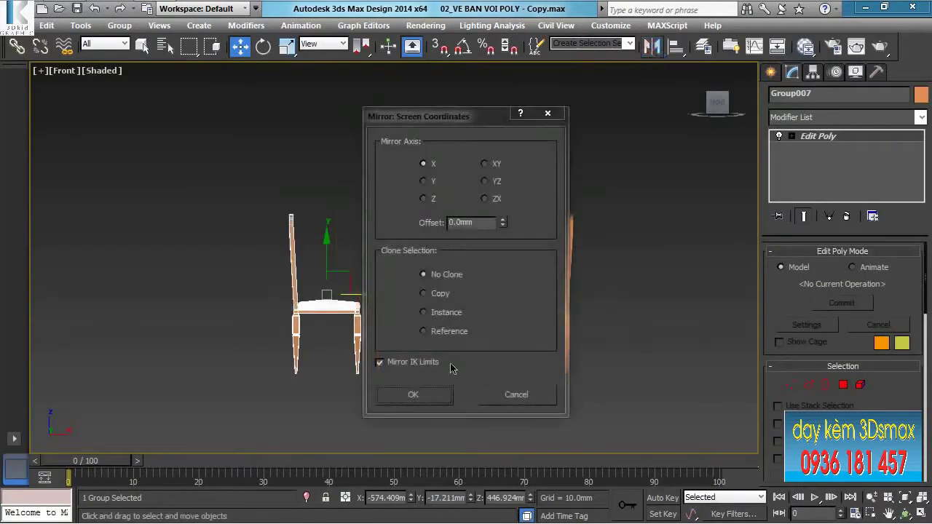
{"action": "left_click", "coordinate": [413, 394]}
{"action": "middle_click_drag", "start_coordinate": [374, 293], "coordinate": [452, 341], "text": "alt"}
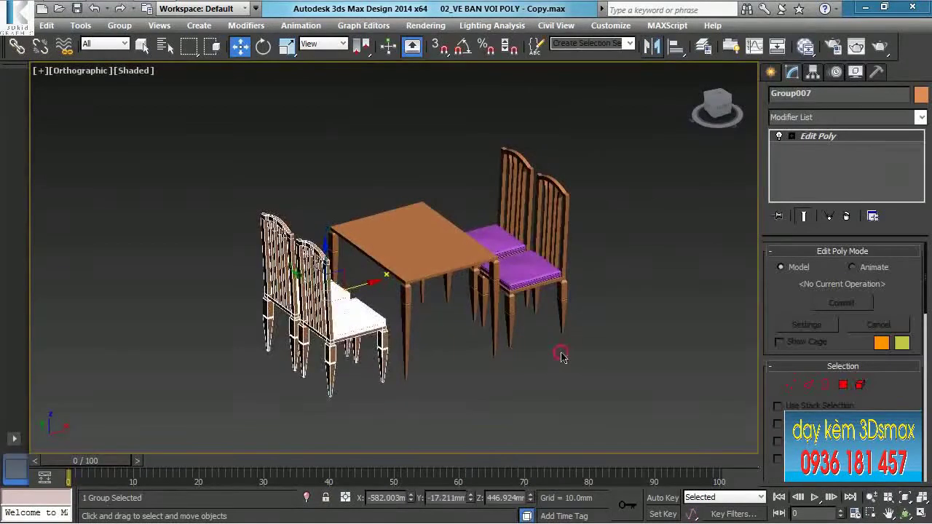
{"action": "left_click", "coordinate": [439, 289]}
{"action": "scroll", "coordinate": [429, 273], "scroll_direction": "up", "scroll_amount": 3}
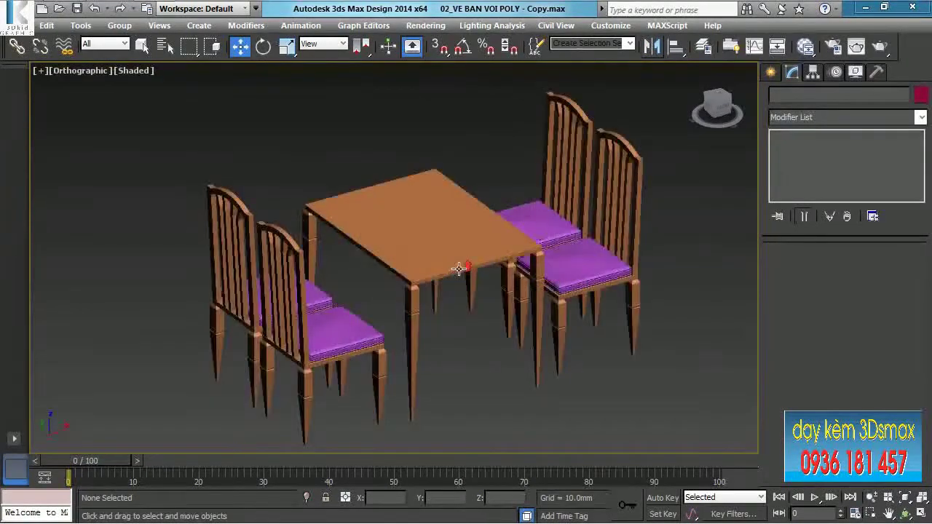
{"action": "scroll", "coordinate": [474, 276], "scroll_direction": "up", "scroll_amount": 1}
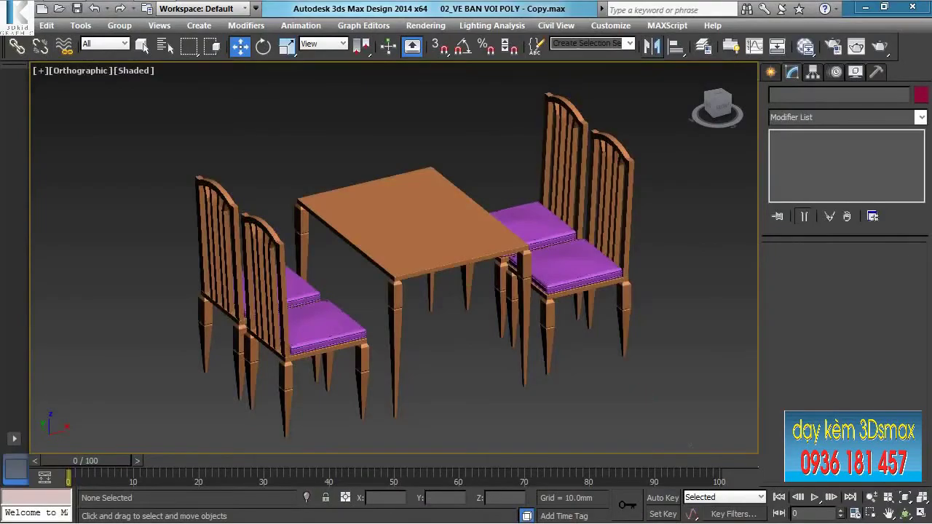